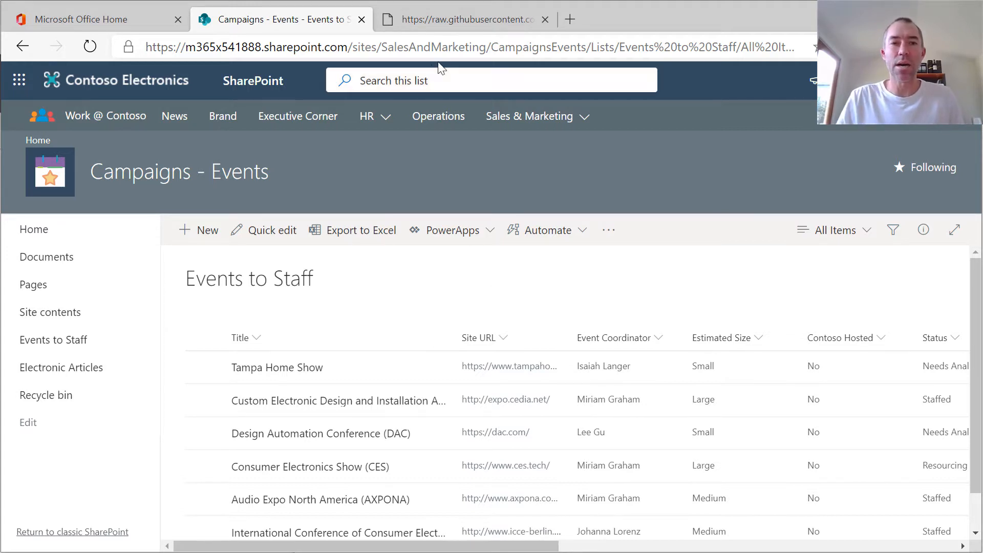
Switch to GitHub, open the main page of the sp-dev-list-formatting repository and look over its folders
left_click(450, 20)
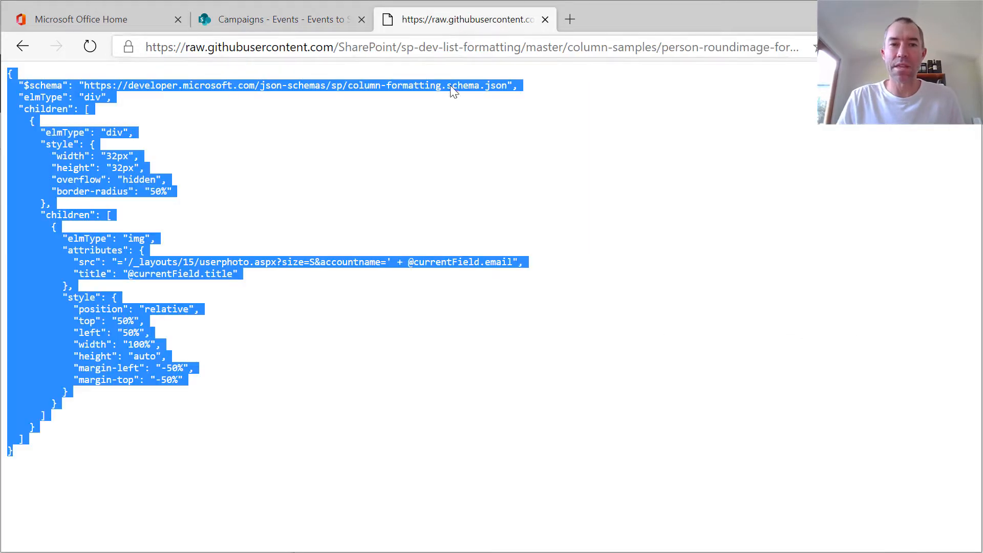
left_click(22, 46)
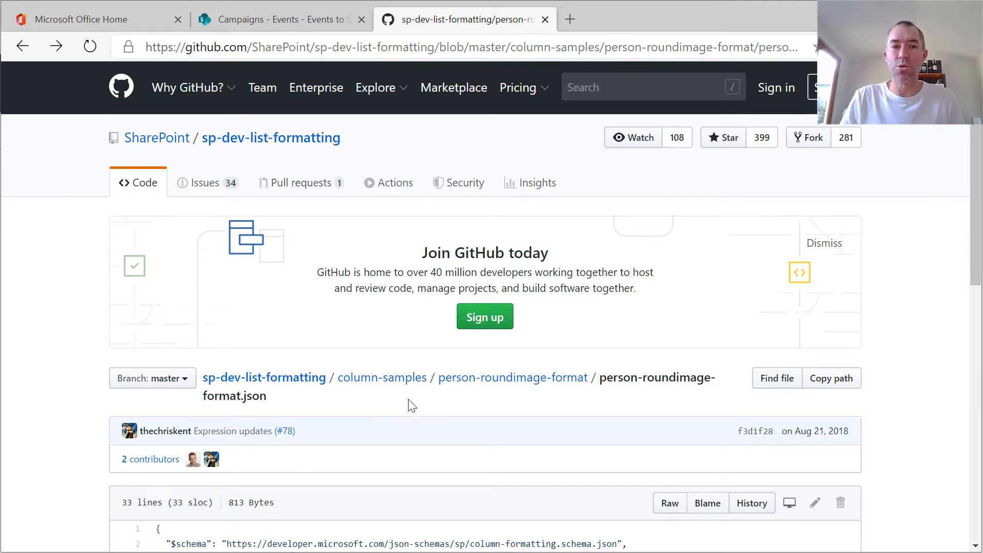
scroll(410, 405, "down", 1)
left_click(292, 324)
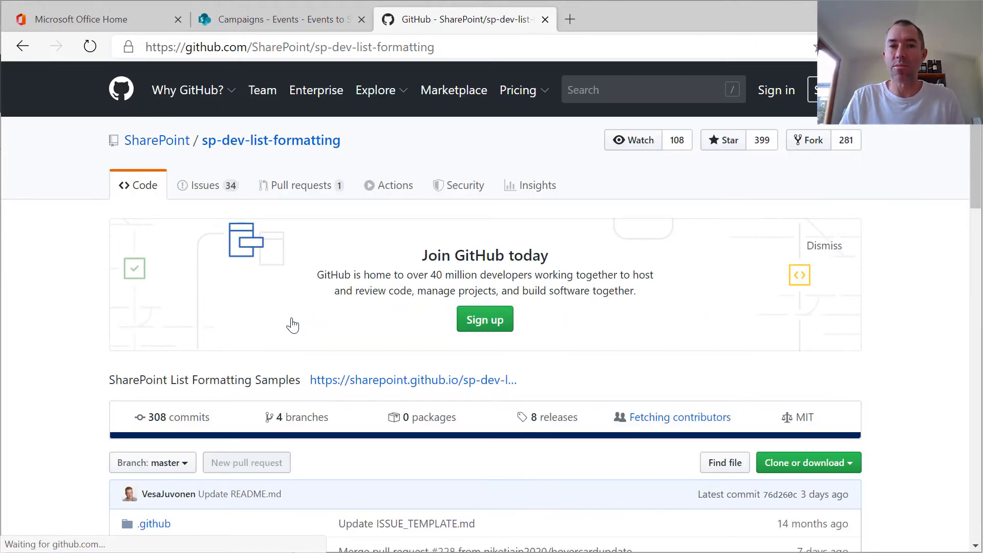
scroll(314, 344, "down", 1)
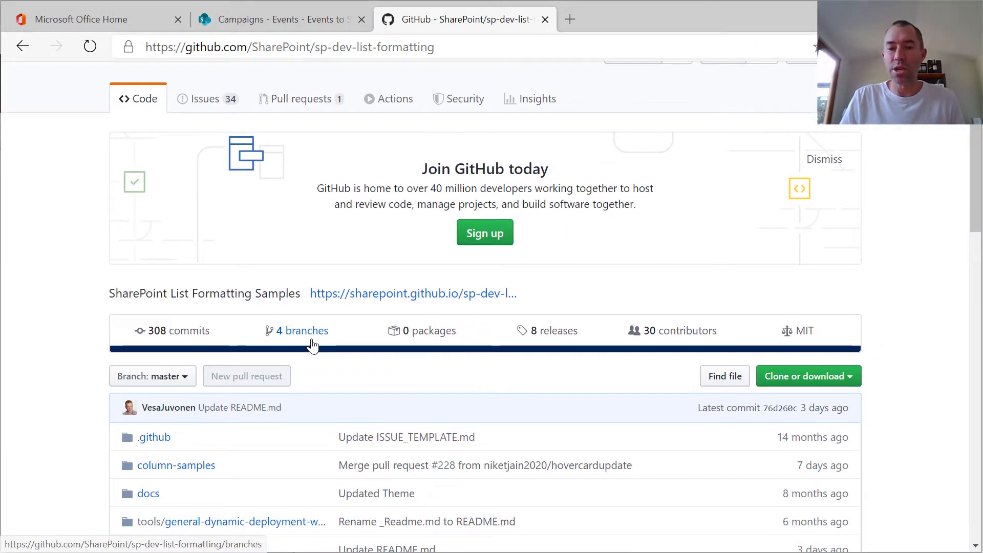
scroll(313, 345, "down", 1)
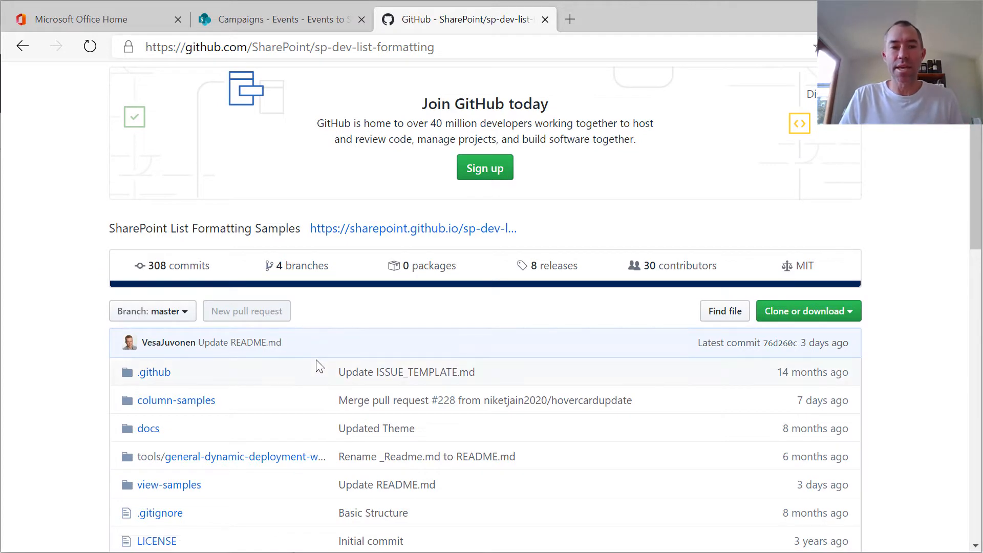
scroll(318, 367, "down", 1)
scroll(319, 365, "up", 1)
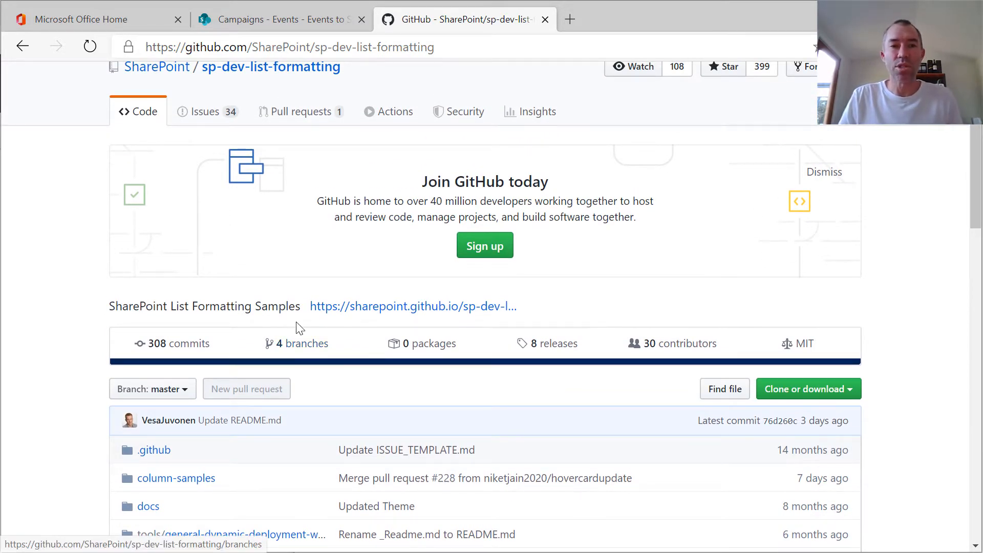
scroll(296, 325, "up", 1)
Switch to SharePoint and examine how the Event Coordinator column is displayed in the Events to Staff list
left_click(295, 21)
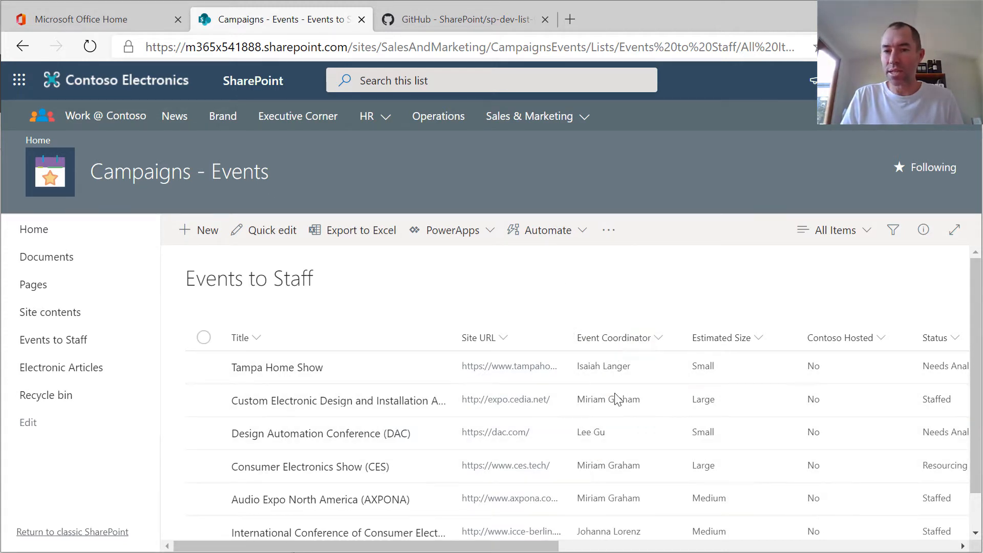
mouse_move(612, 370)
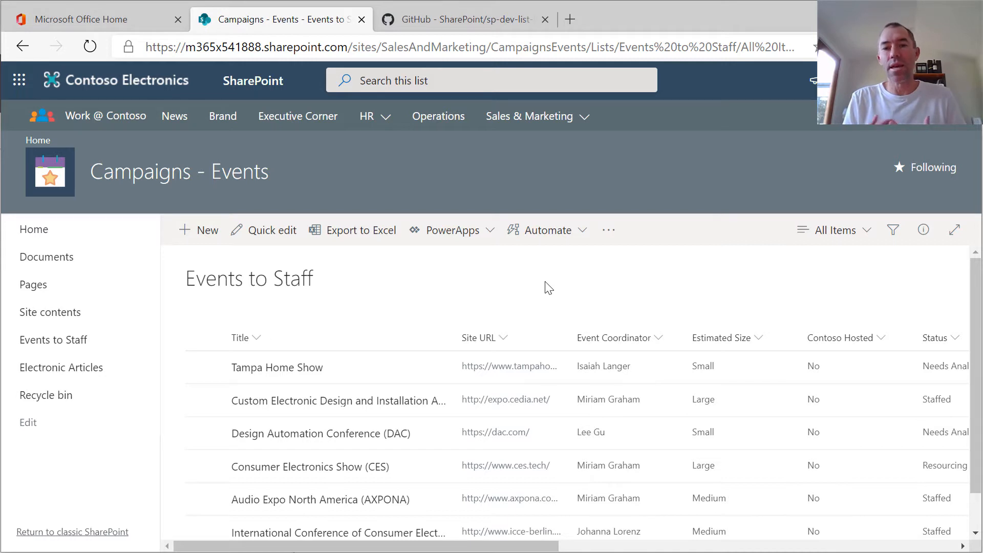
Return to the sp-dev-list-formatting repository on GitHub and open its column-samples folder
left_click(469, 17)
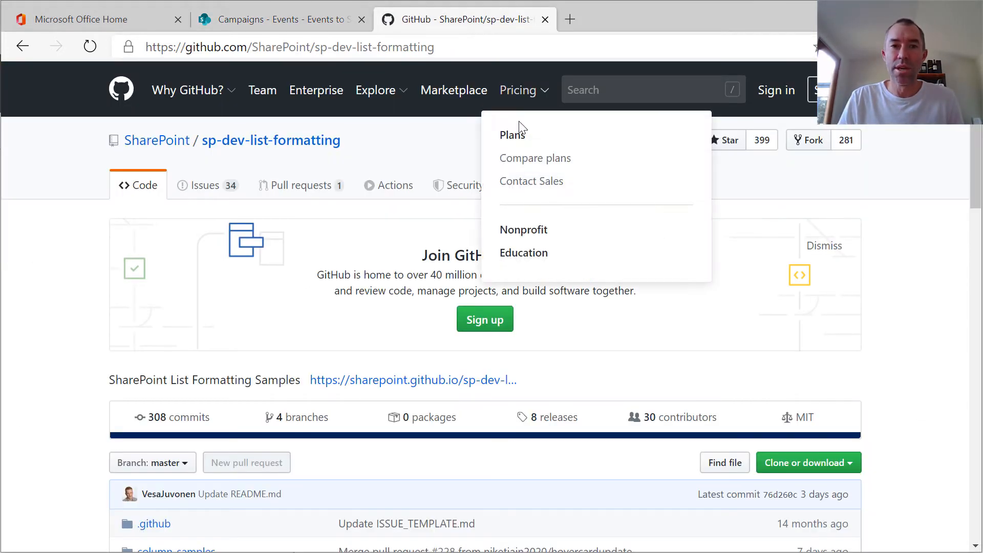
scroll(30, 252, "down", 4)
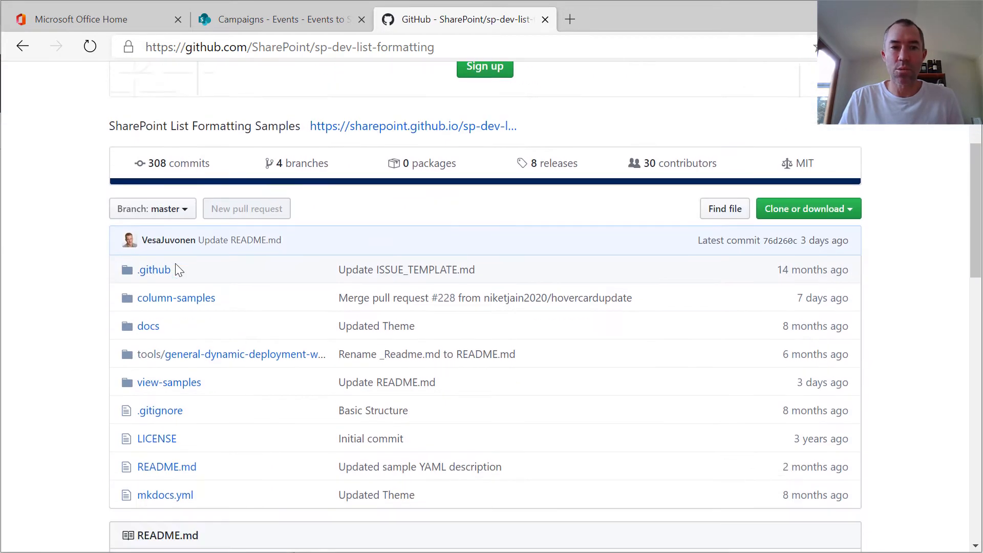
left_click(161, 302)
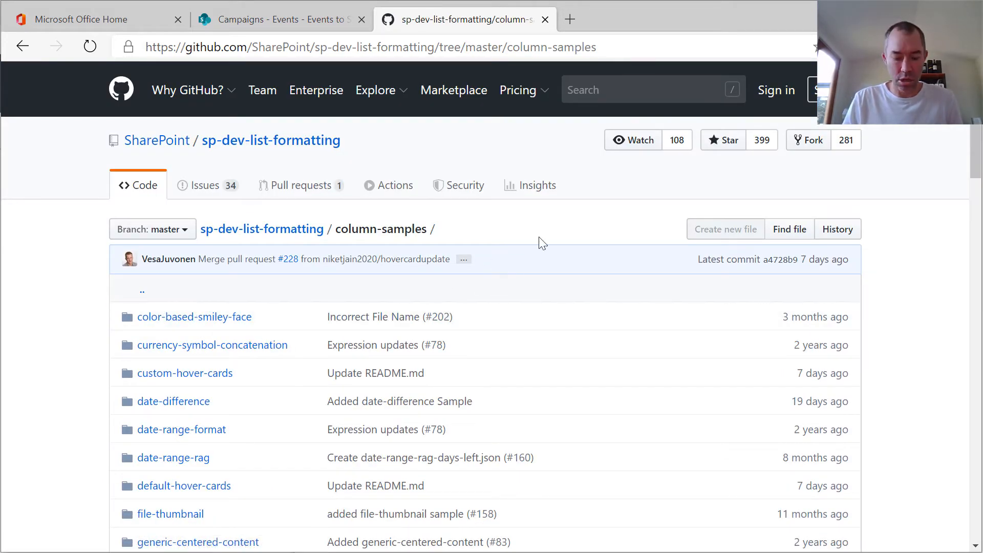
Search the column samples page for "person" and open the person-roundimage-format sample folder
key("ctrl+f")
type("peopl")
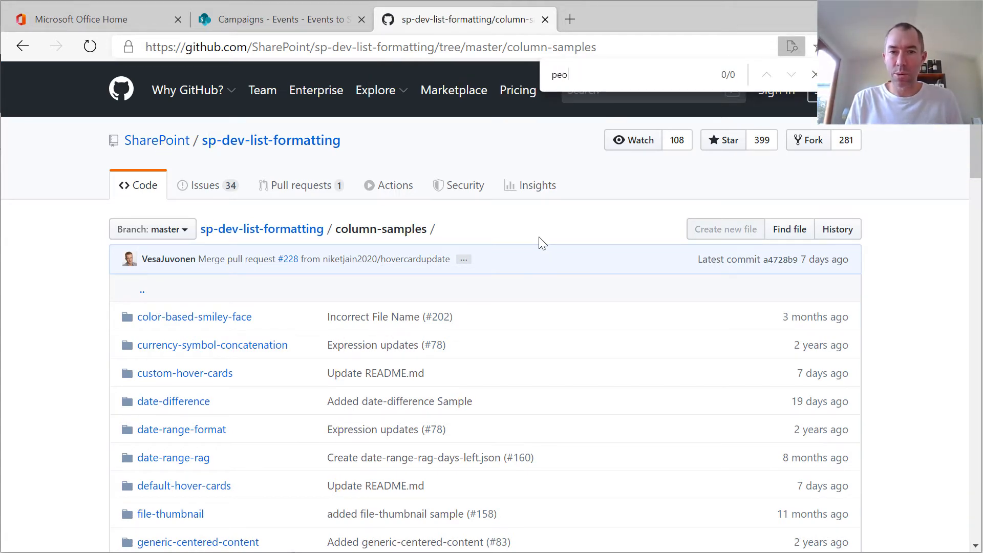
key("BackSpace")
type("rson")
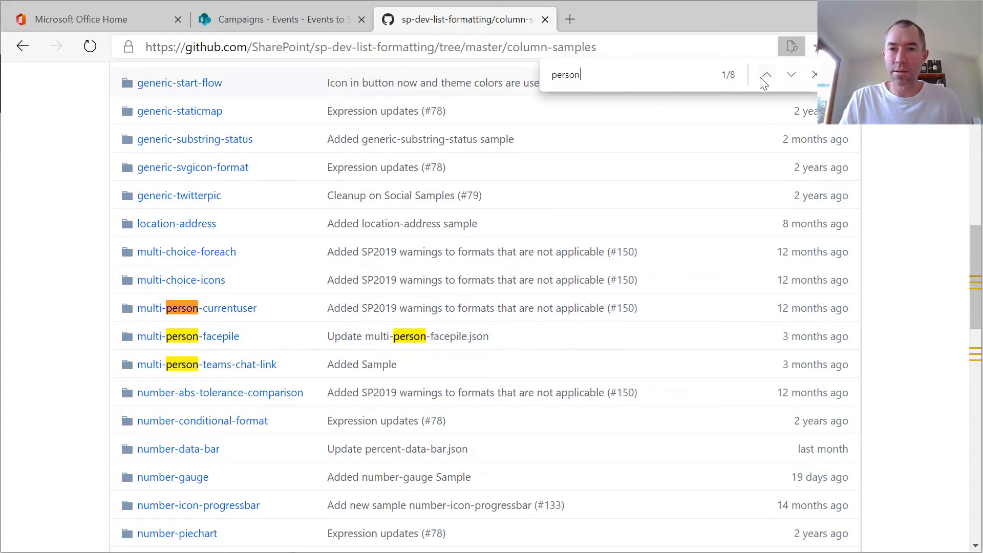
left_click(793, 75)
left_click(792, 75)
left_click(794, 75)
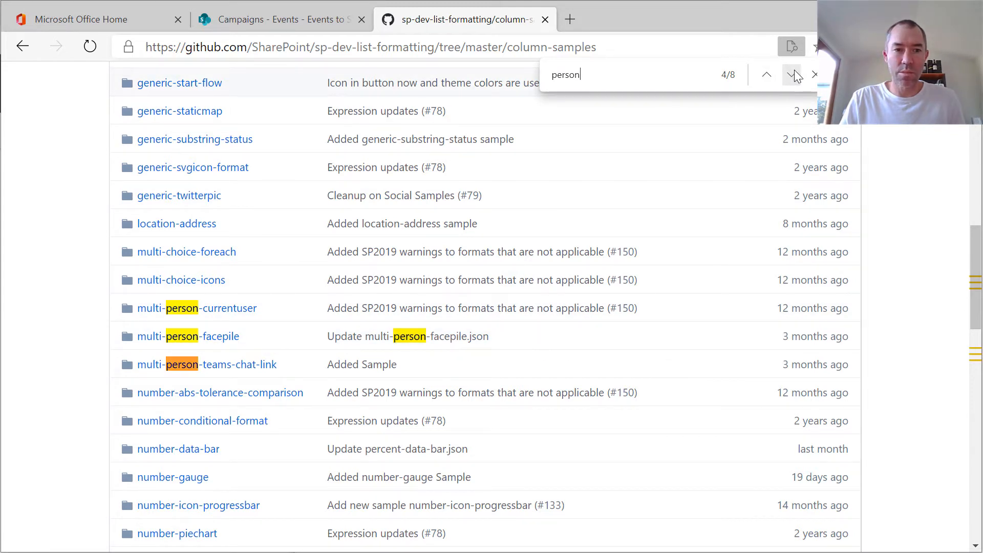
left_click(793, 76)
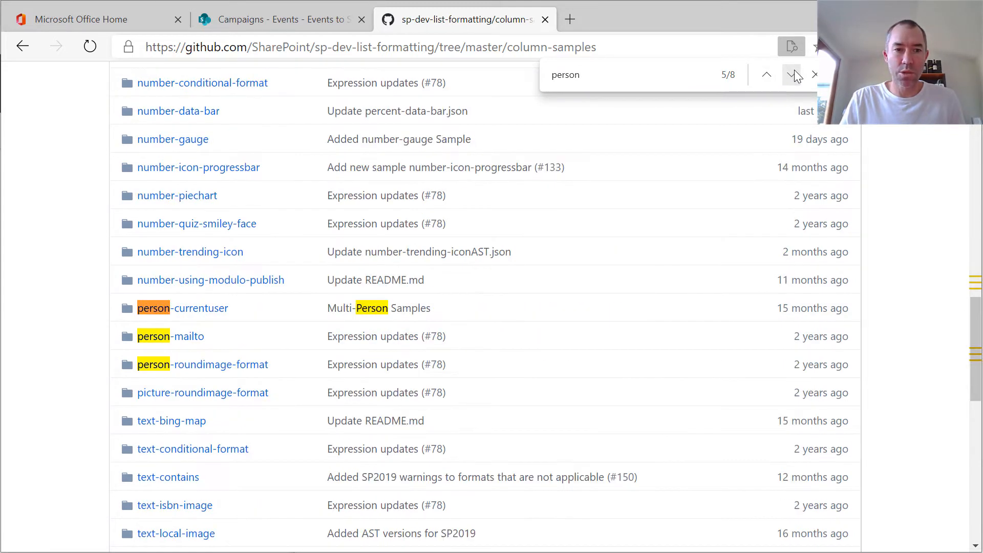
left_click(201, 365)
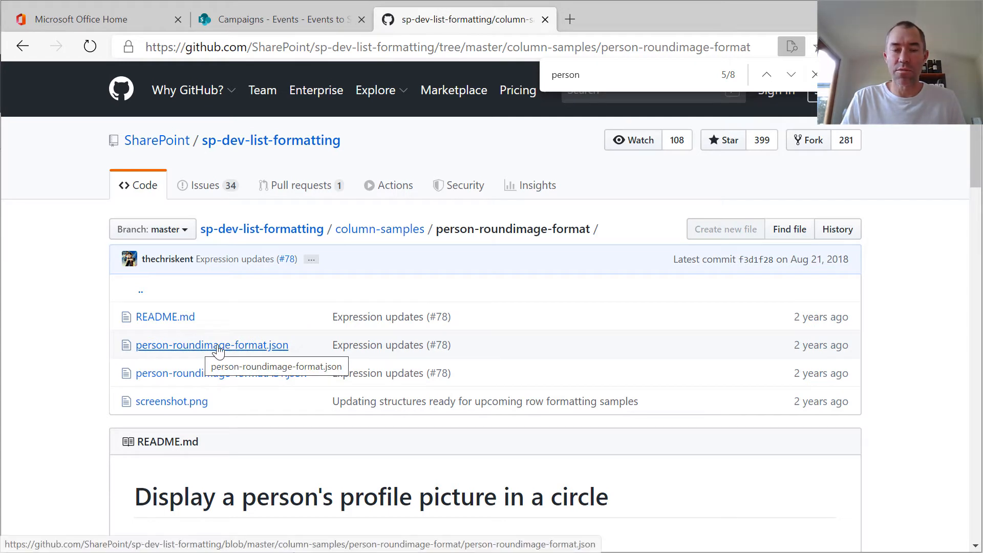
Open the raw version of person-roundimage-format.json and copy all of its JSON code
left_click(194, 351)
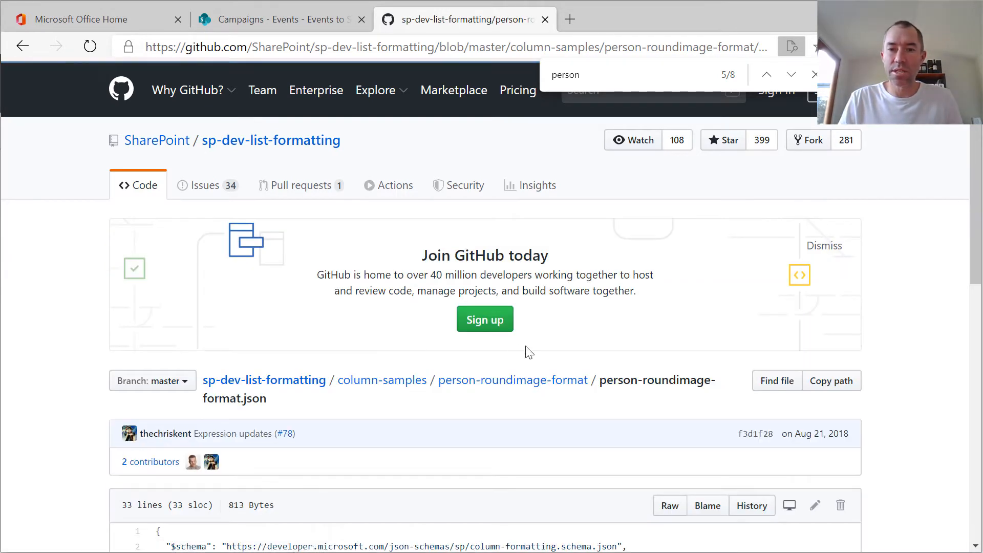
scroll(737, 440, "down", 5)
scroll(712, 436, "down", 5)
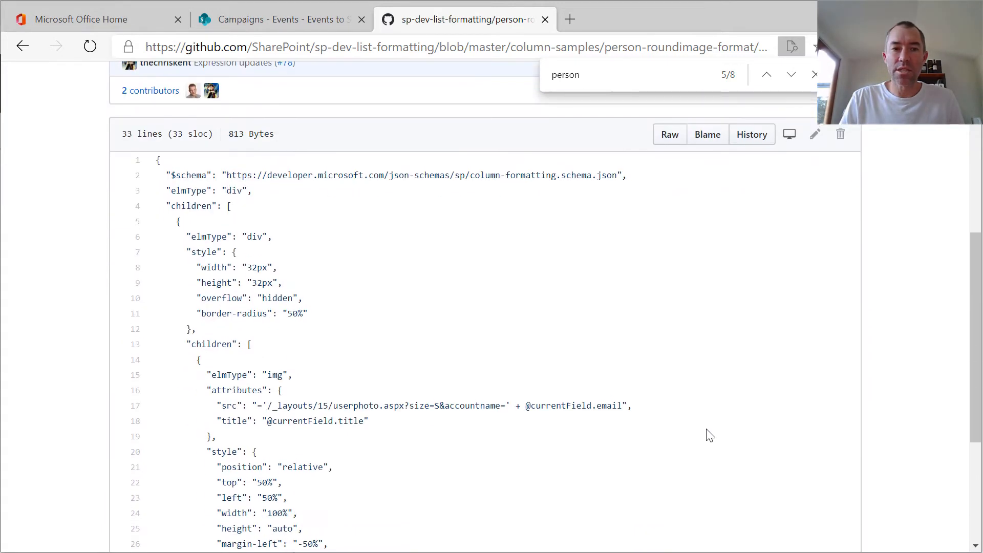
scroll(708, 437, "up", 4)
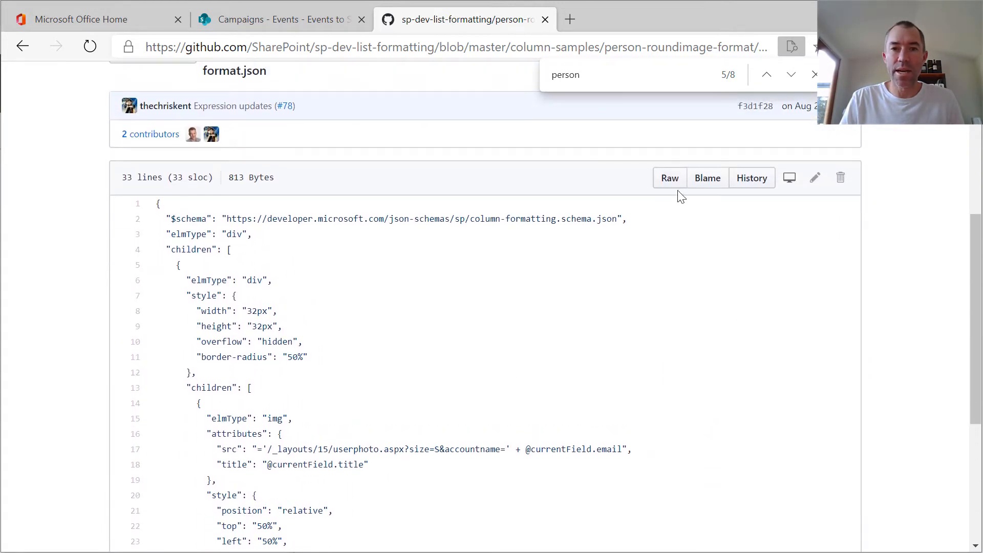
left_click(669, 179)
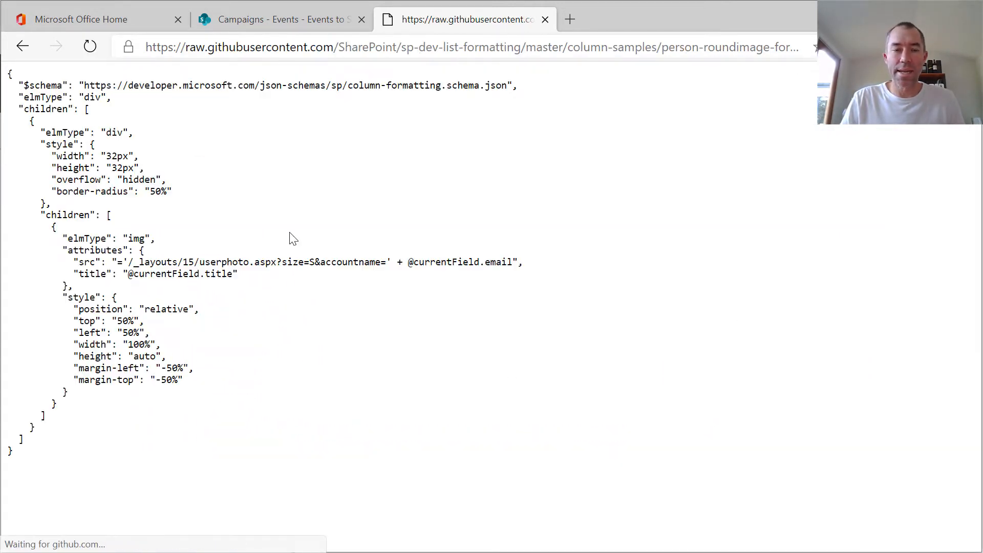
key("ctrl+a")
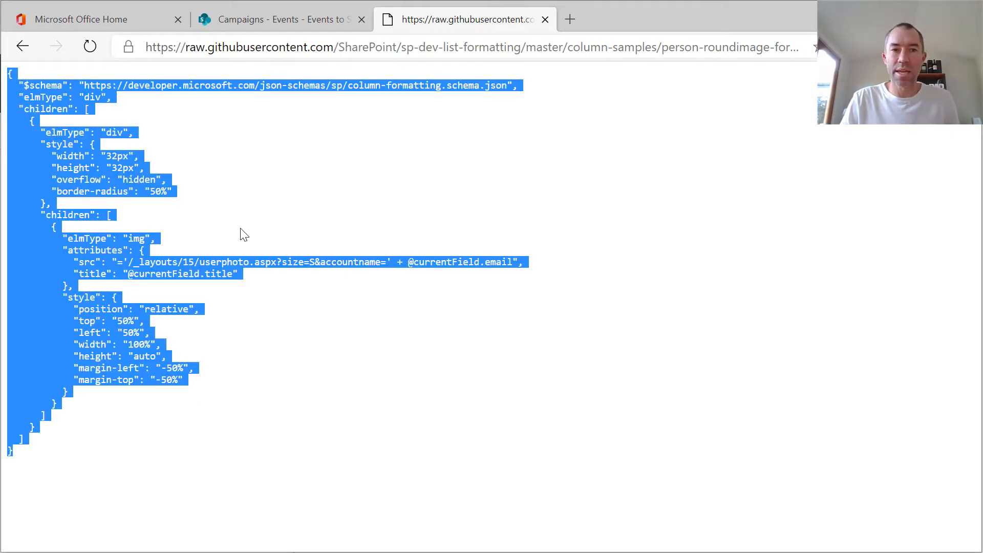
Switch to the Events to Staff list in SharePoint and open the Event Coordinator column's formatting in advanced mode
left_click(261, 20)
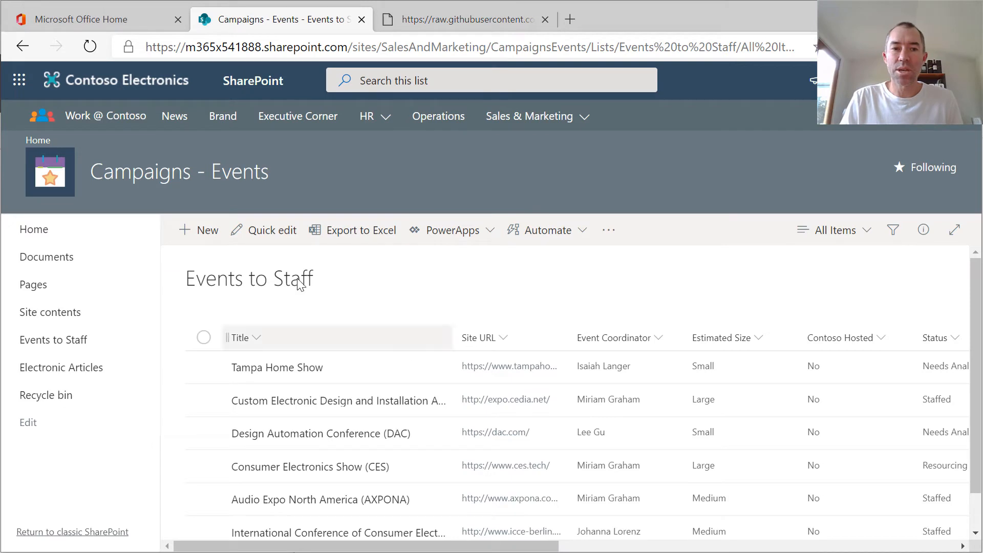
left_click(661, 337)
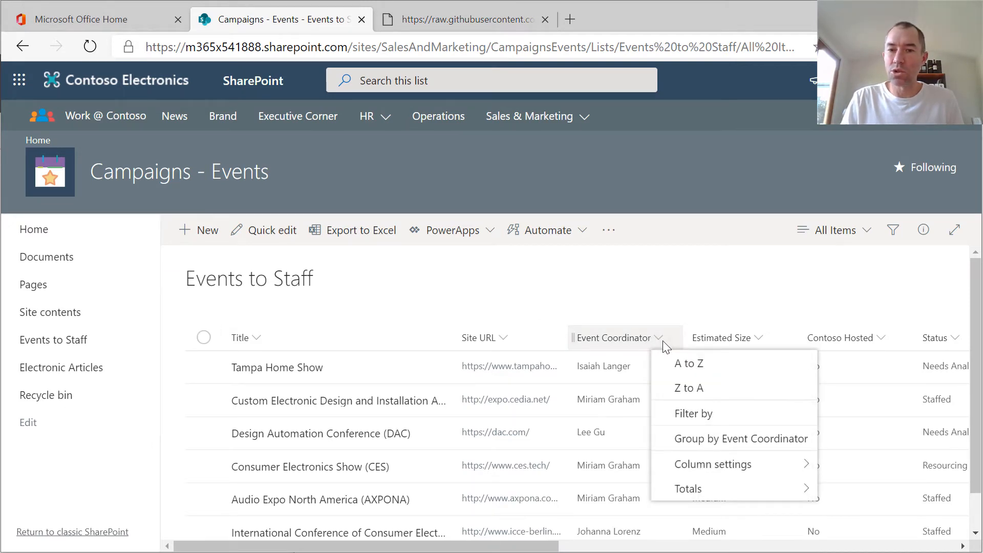
mouse_move(712, 468)
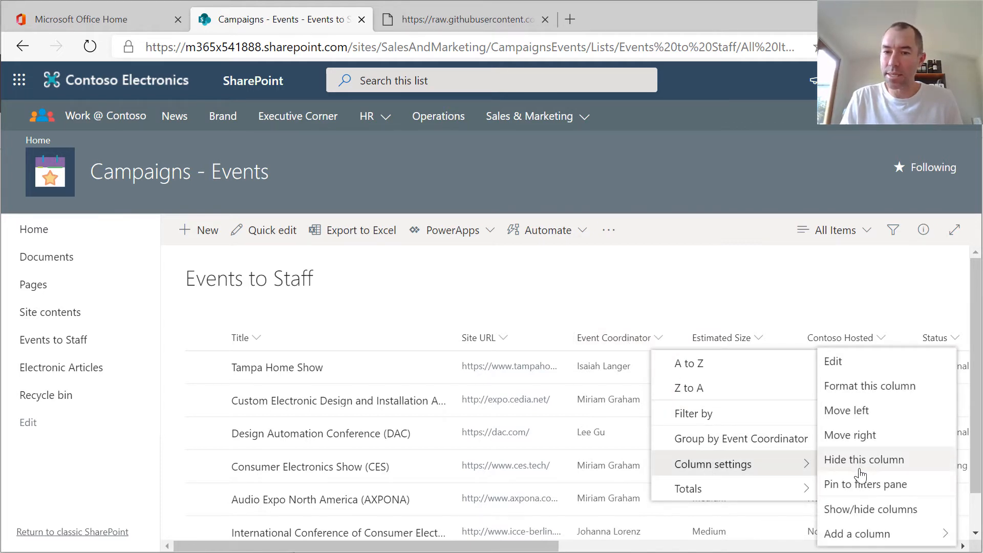
left_click(852, 391)
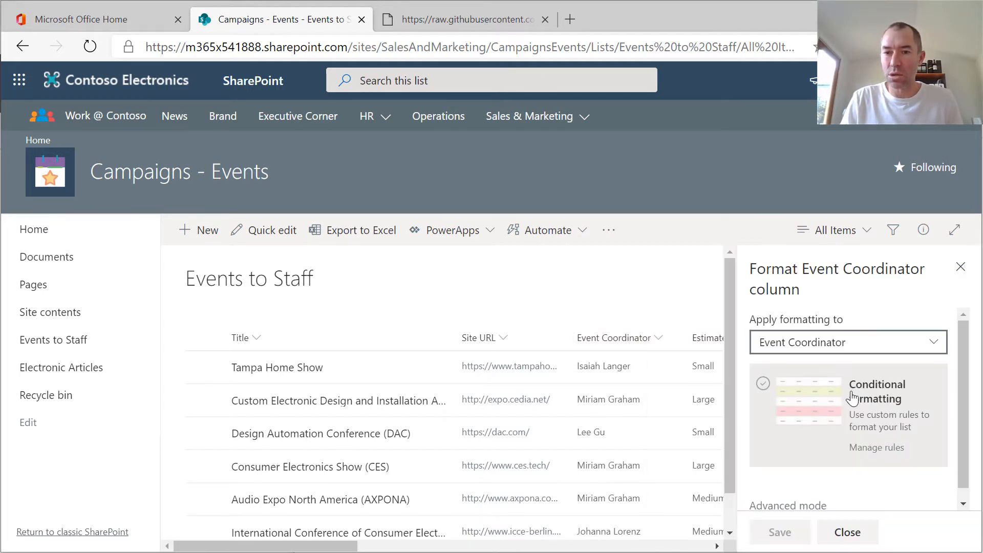
scroll(844, 412, "down", 1)
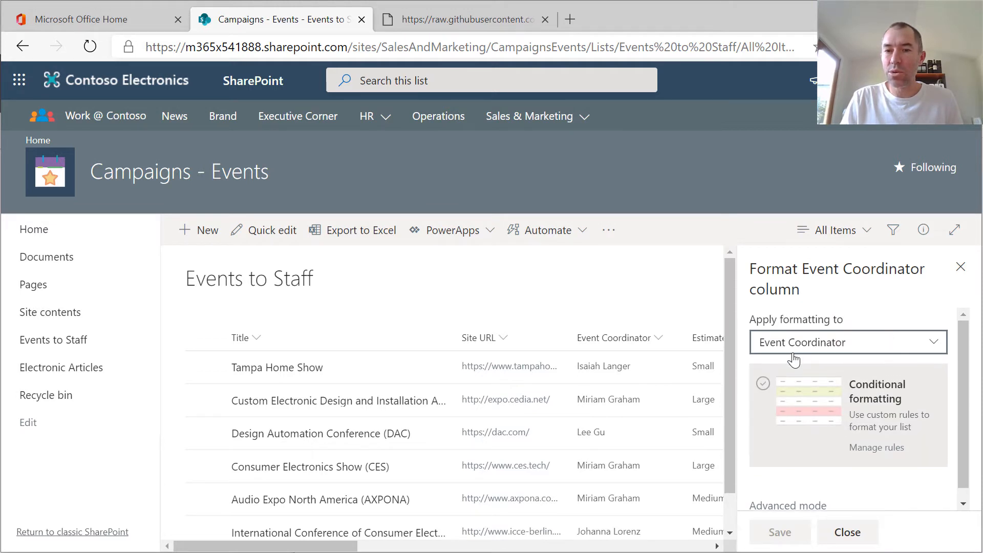
scroll(838, 421, "down", 1)
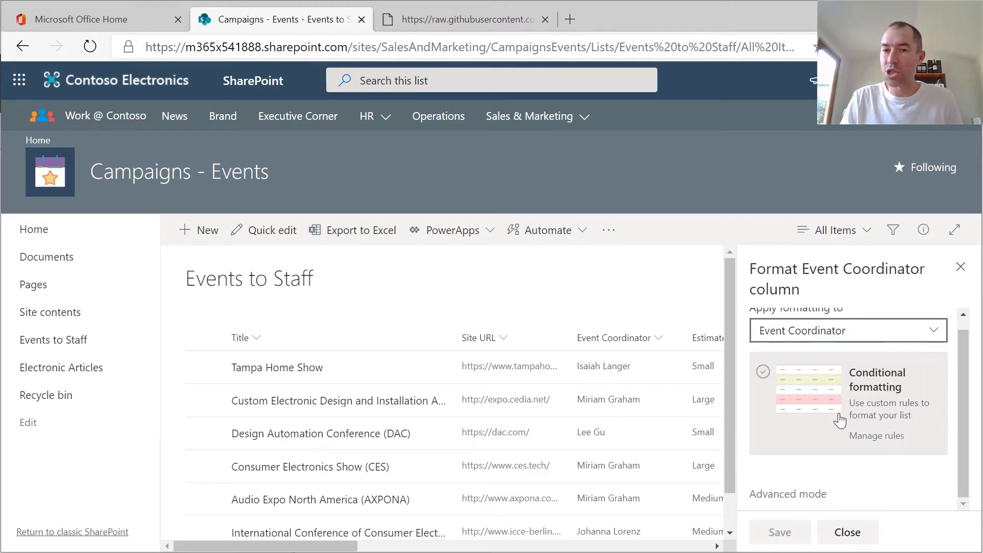
left_click(783, 495)
Paste the copied round-image JSON as the Event Coordinator column format, then preview and save it
left_click(793, 440)
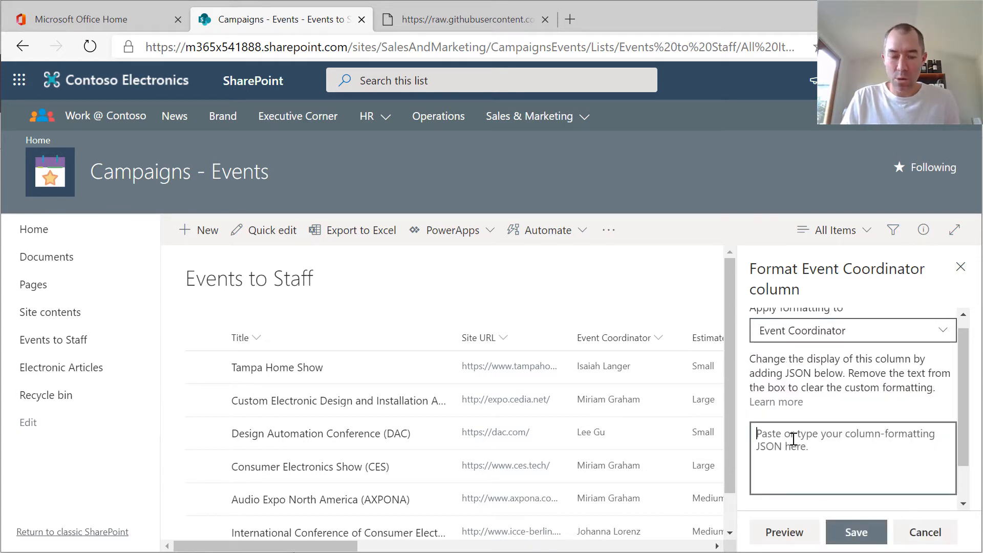
key("ctrl+v")
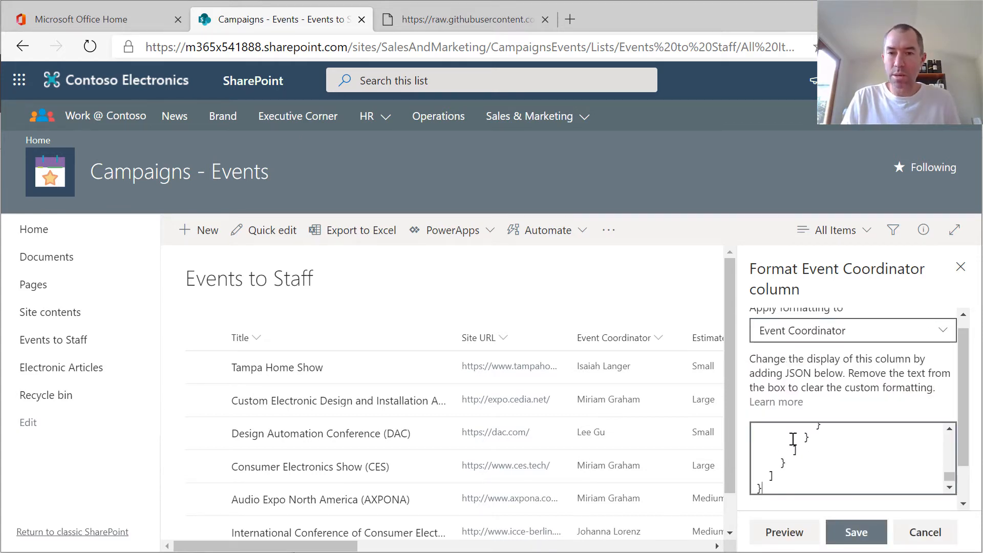
left_click(798, 538)
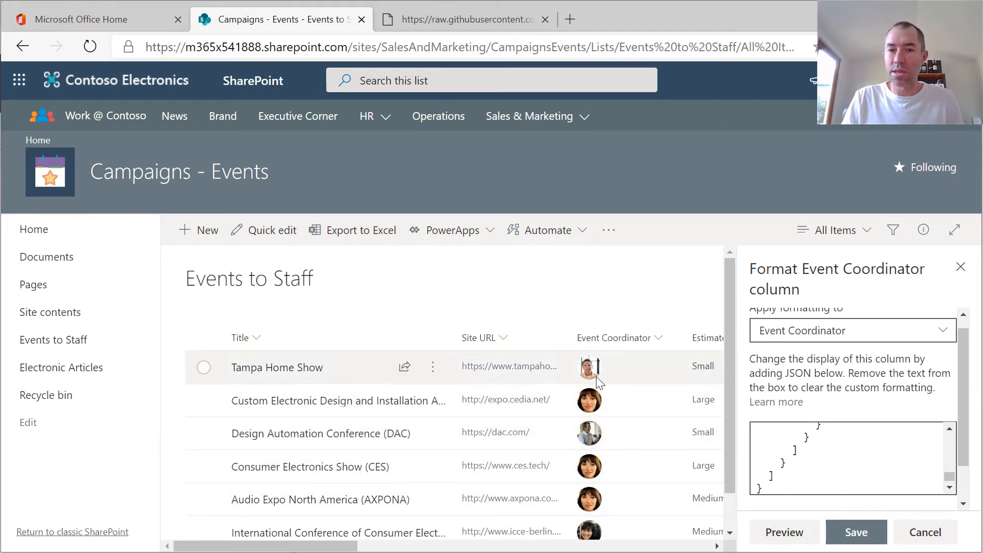
mouse_move(595, 378)
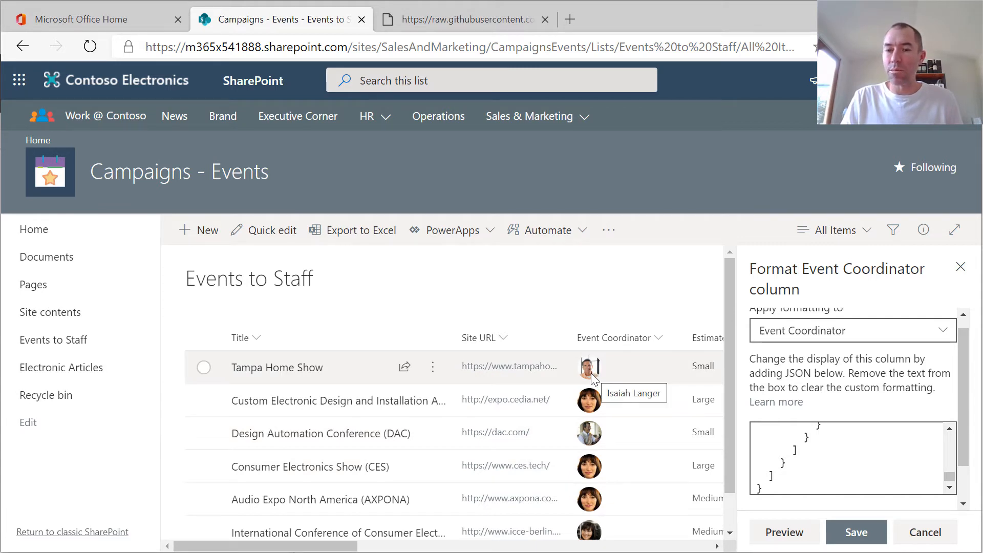
left_click(857, 535)
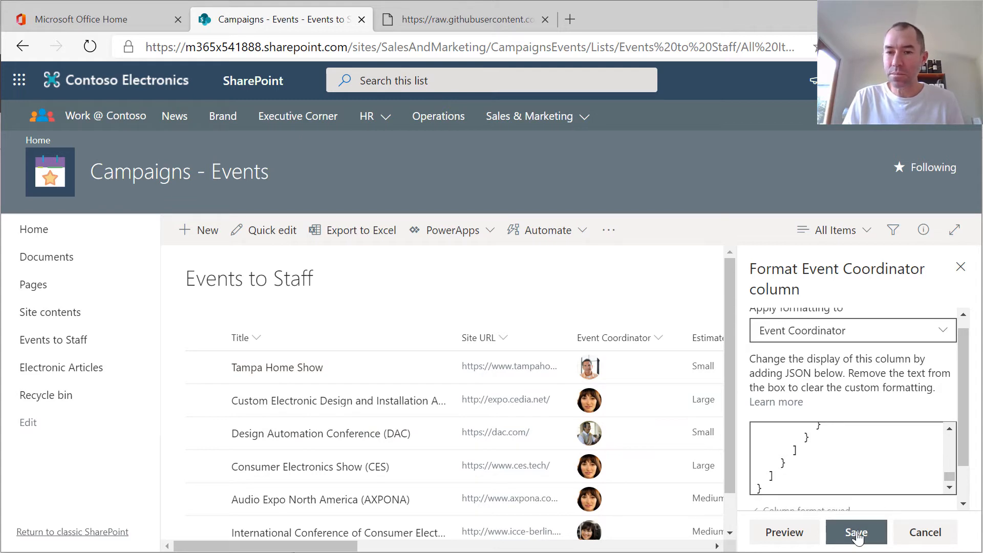
left_click(961, 269)
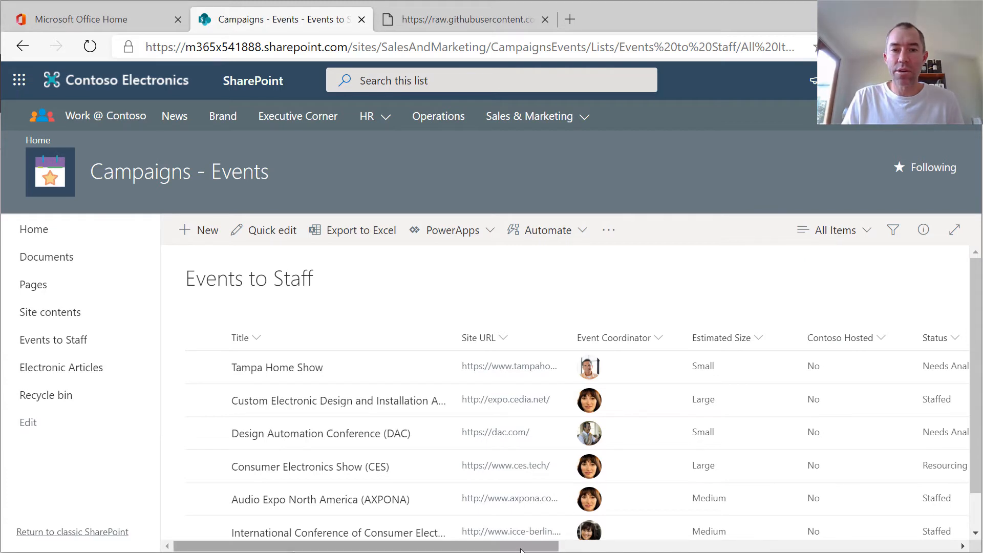
Apply the Format yes and no style with its default colors to the Contoso Hosted column, save it and close the formatting options
mouse_move(521, 549)
left_mouse_down()
mouse_move(573, 548)
mouse_move(503, 545)
left_mouse_up()
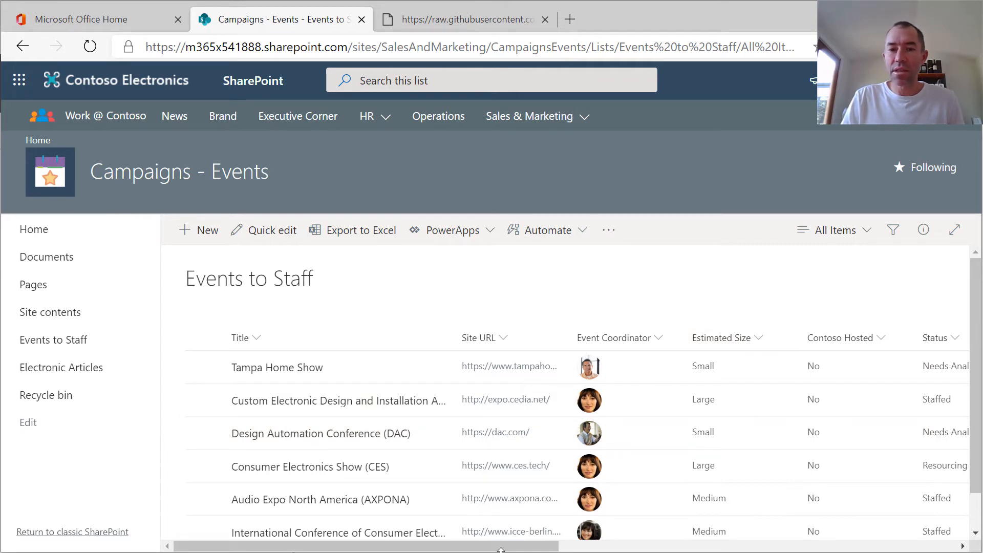
left_click_drag(501, 550, 593, 550)
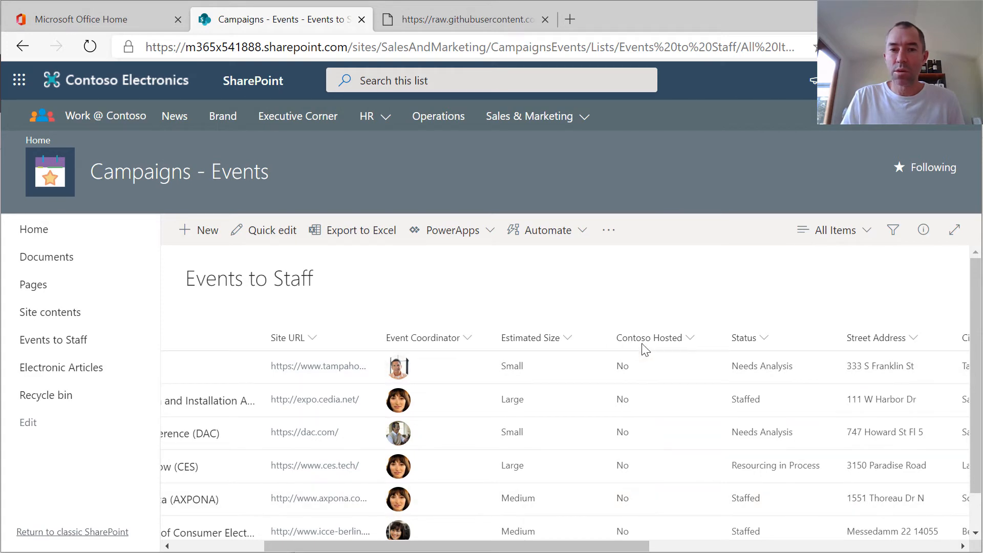
left_click(693, 338)
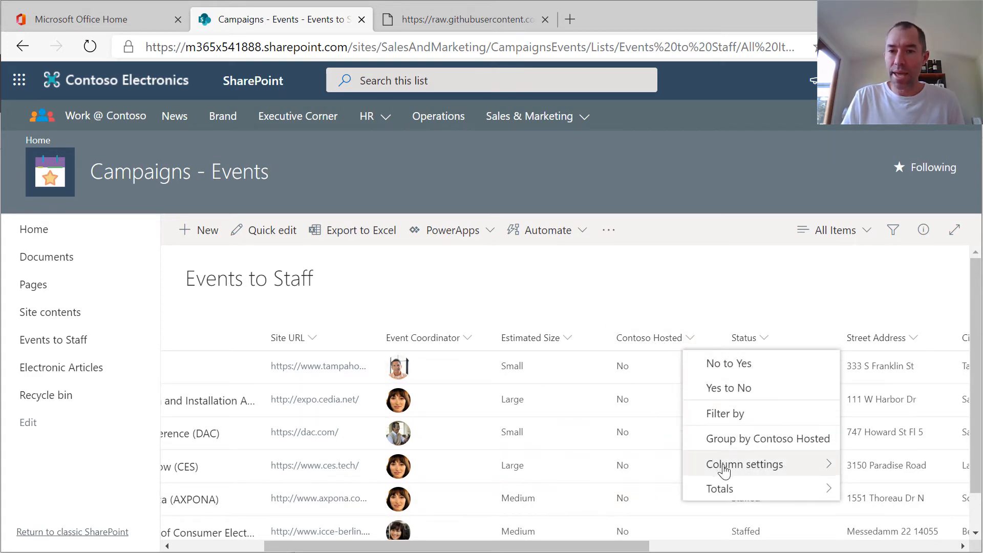
mouse_move(725, 470)
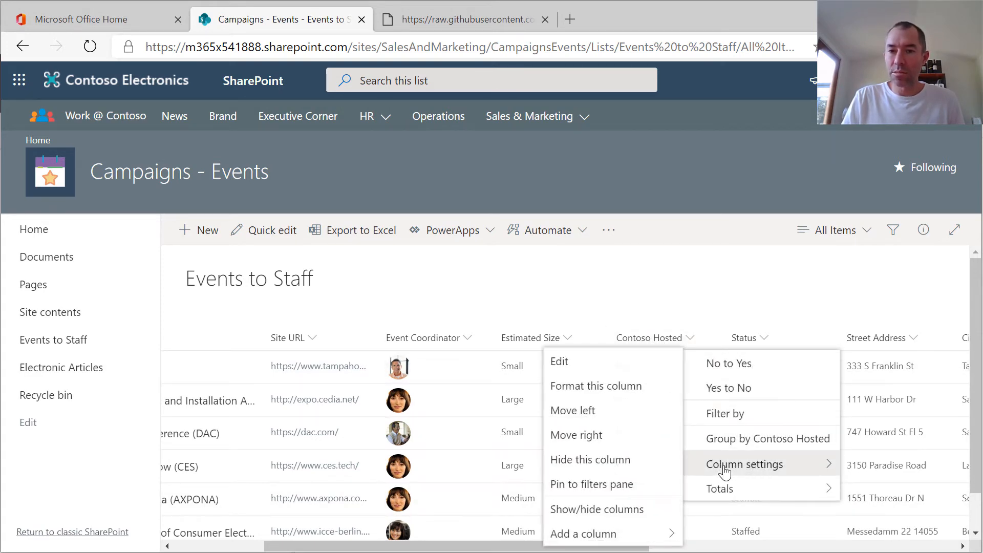
left_click(588, 391)
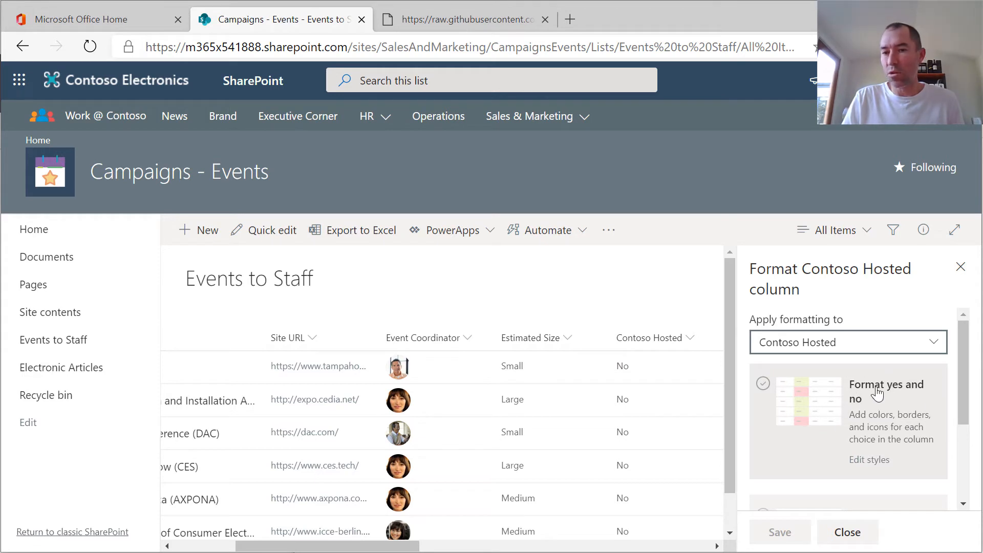
left_click(764, 385)
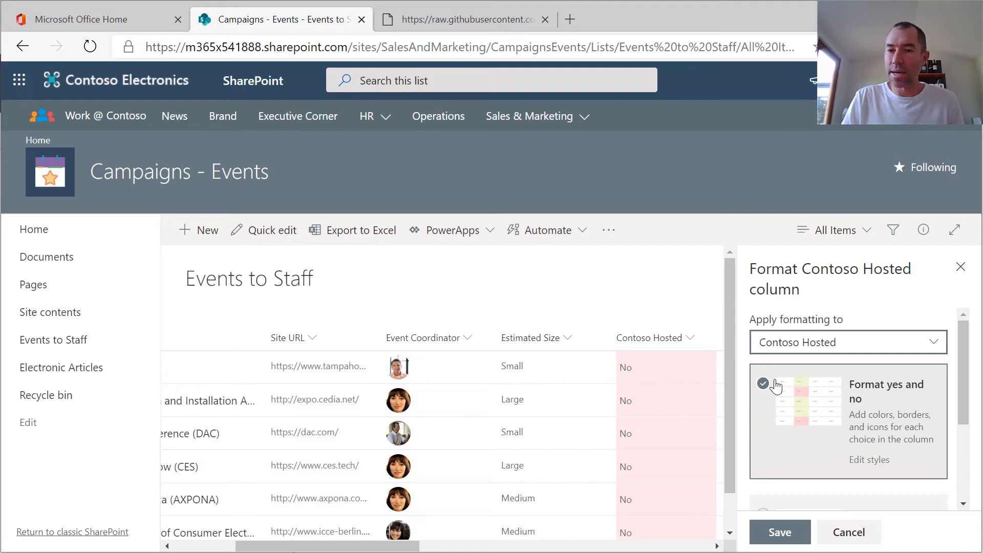
left_click(862, 461)
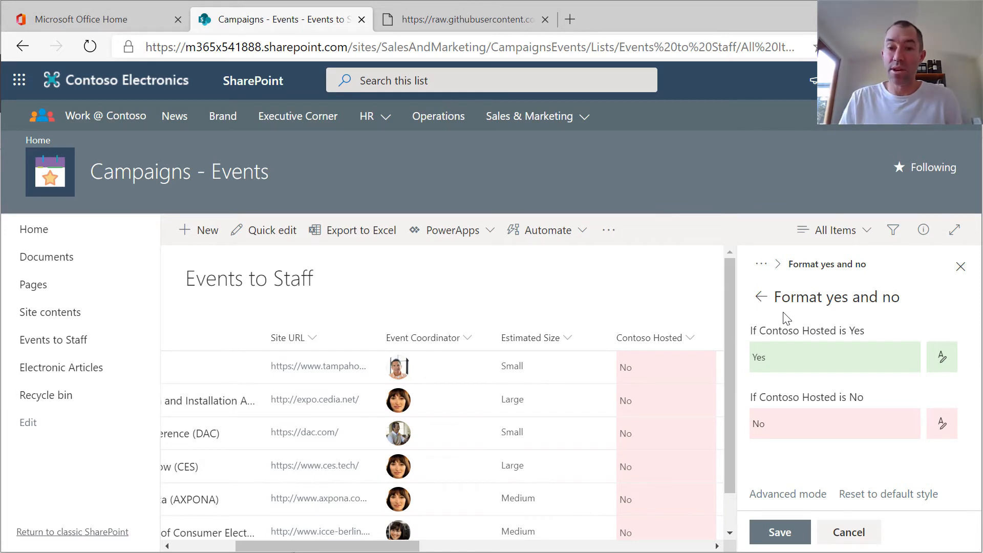
left_click(779, 532)
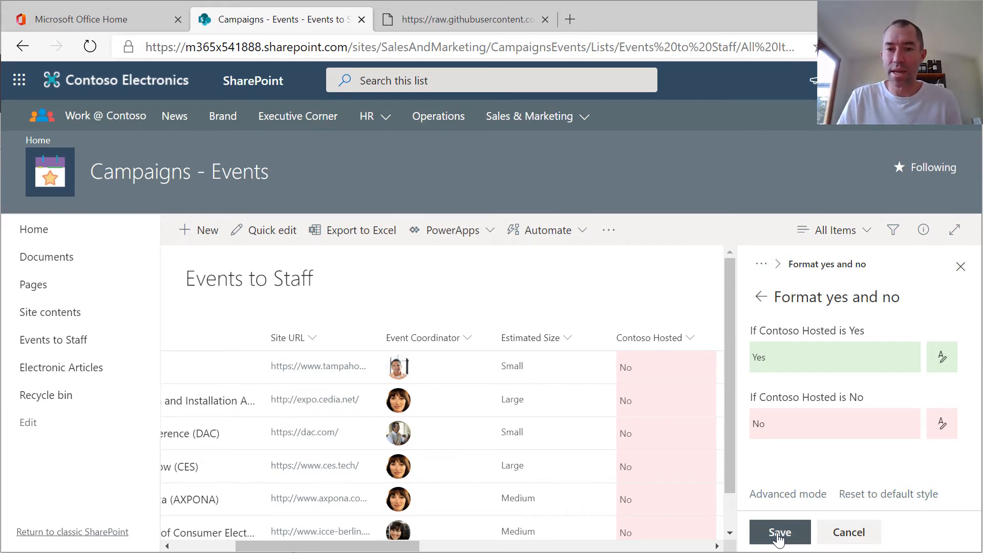
left_click(960, 267)
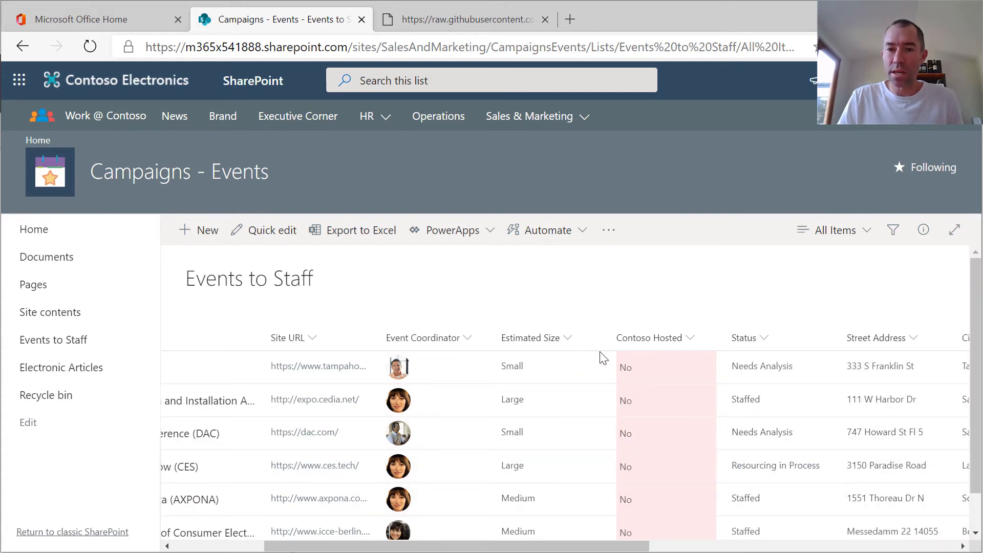
Open the Status column's formatting and apply the Format choice options style to it
left_click(768, 346)
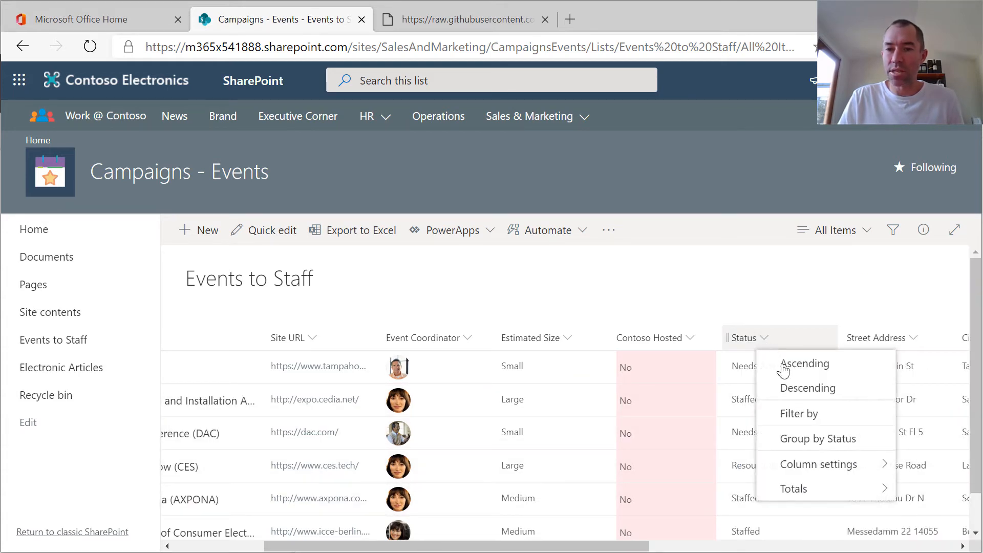
mouse_move(834, 464)
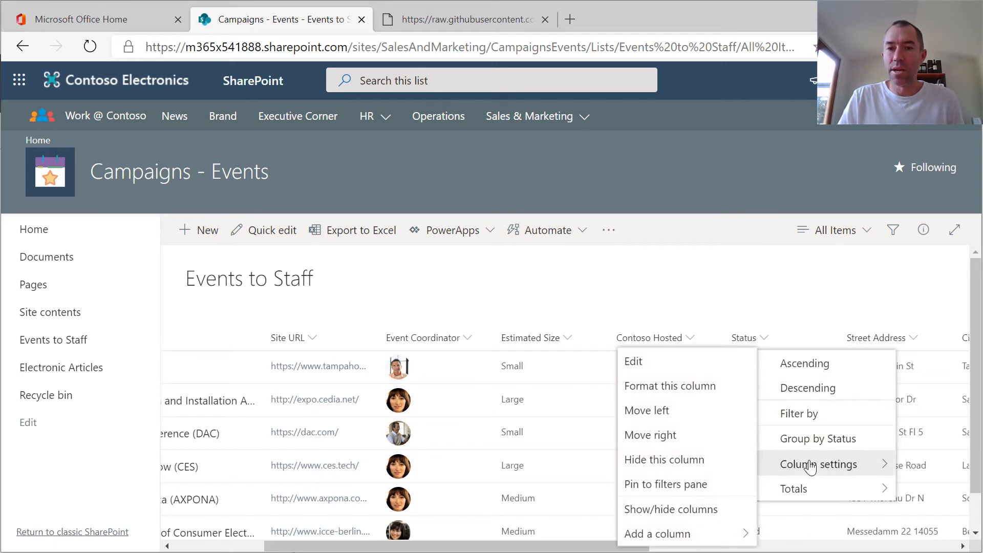
left_click(692, 394)
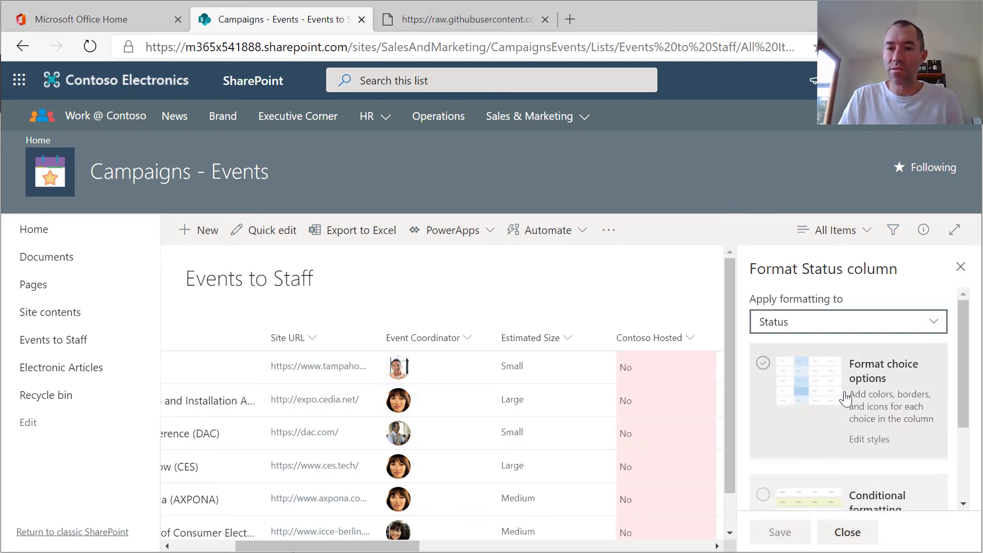
scroll(793, 405, "down", 2)
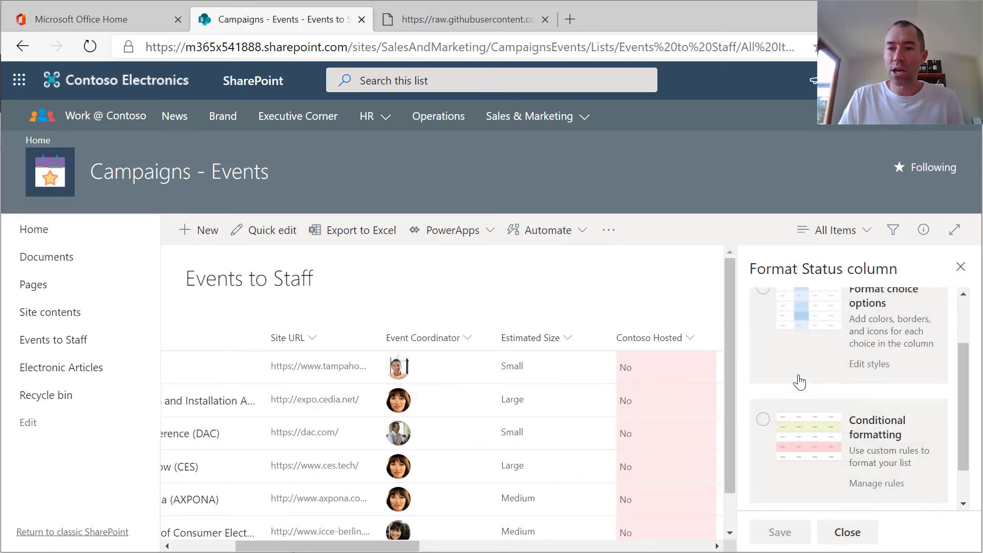
scroll(827, 425, "up", 1)
scroll(829, 435, "down", 1)
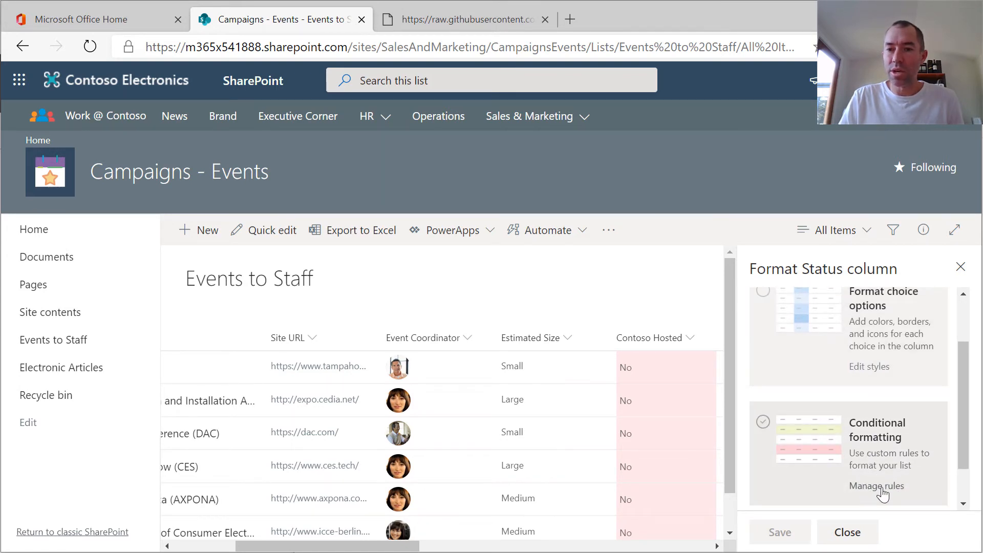
scroll(867, 472, "up", 2)
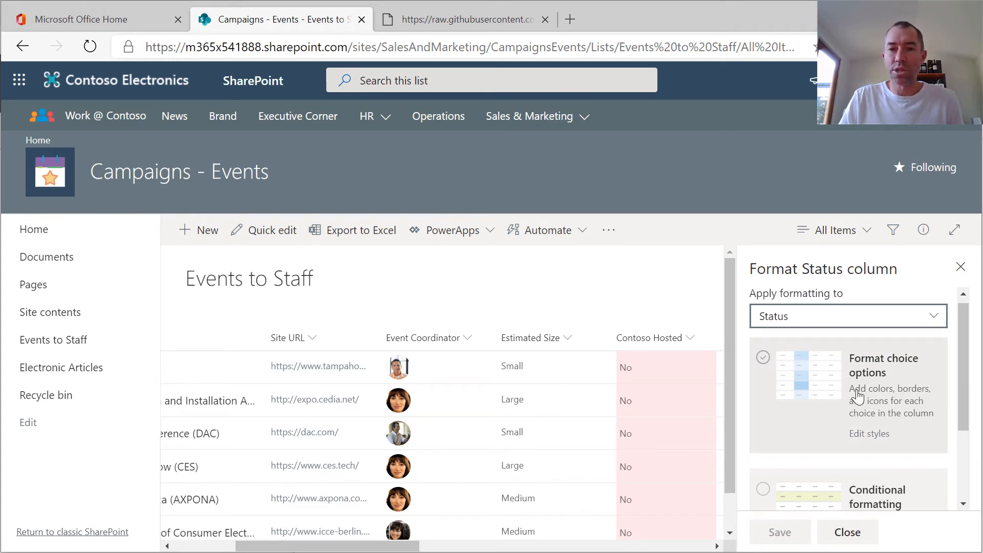
left_click(763, 359)
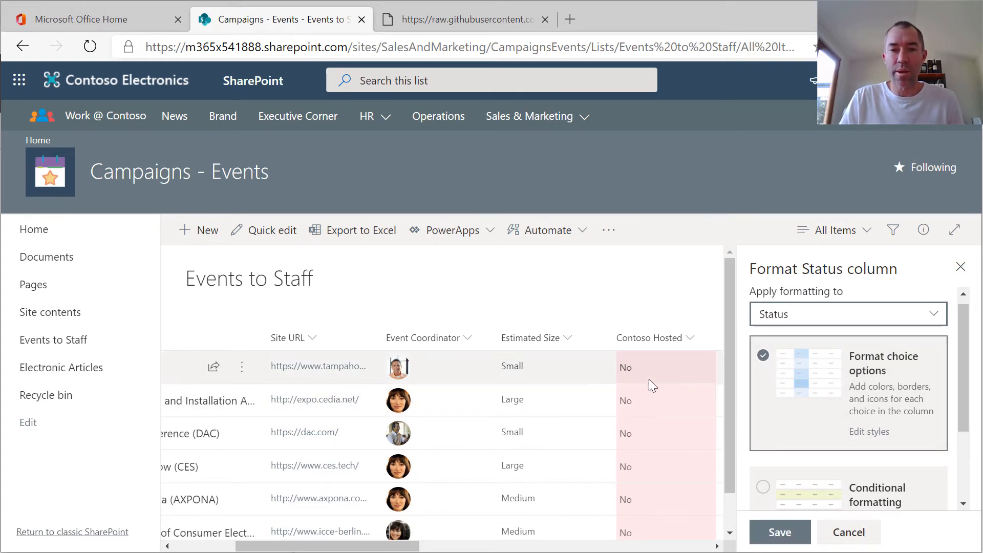
left_click_drag(399, 551, 520, 551)
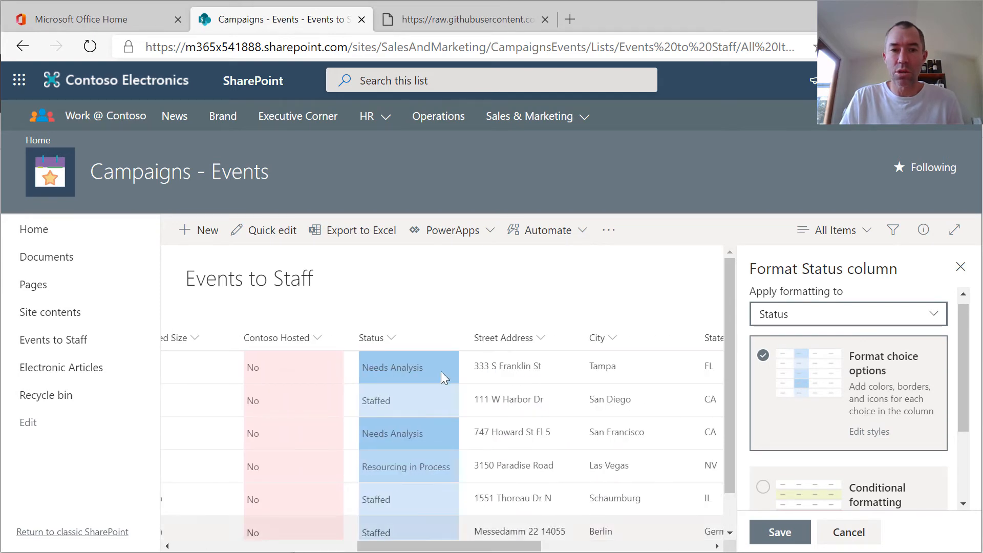
Edit the Status choice styles so Needs Analysis has the darkest orange fill, then save and close the formatting options
left_click(865, 433)
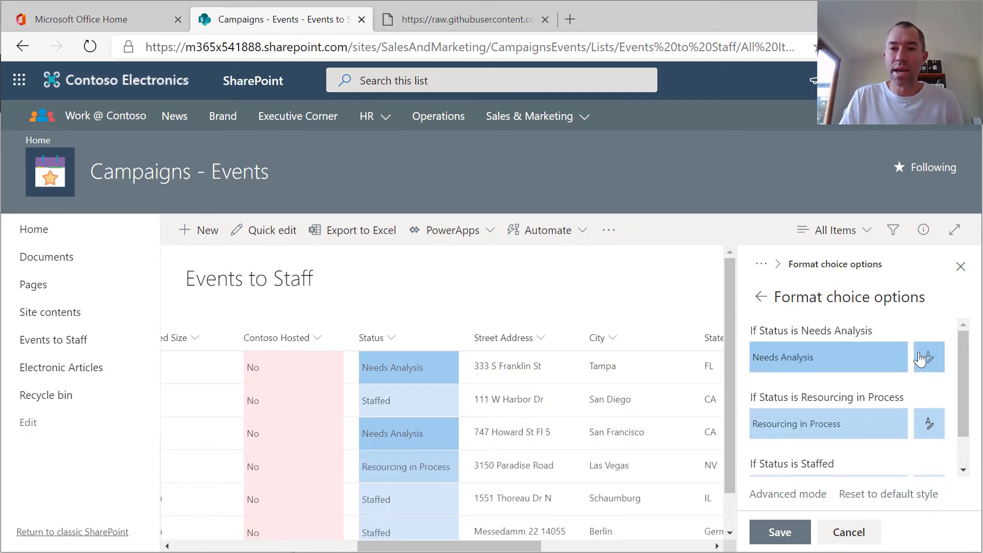
scroll(840, 405, "down", 1)
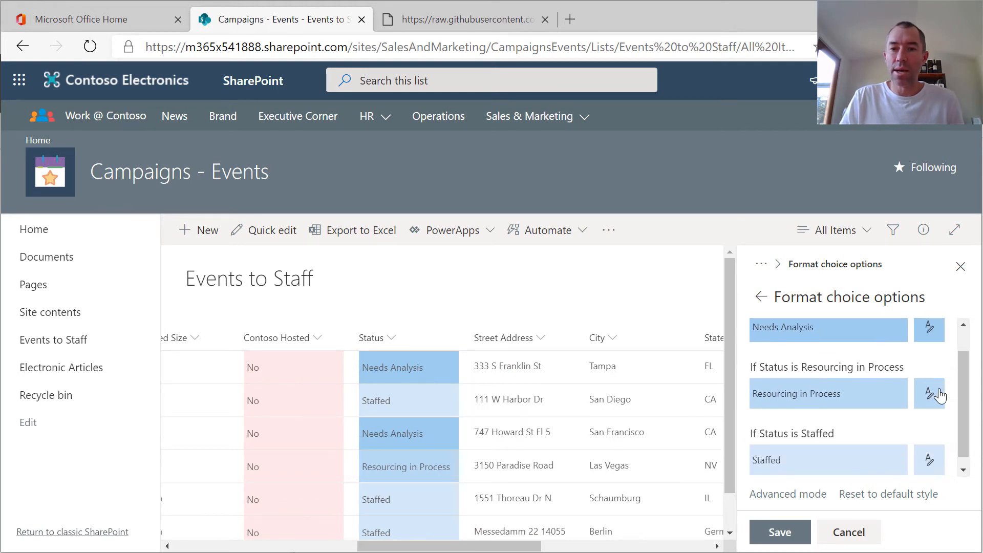
scroll(930, 400, "down", 1)
scroll(925, 408, "up", 2)
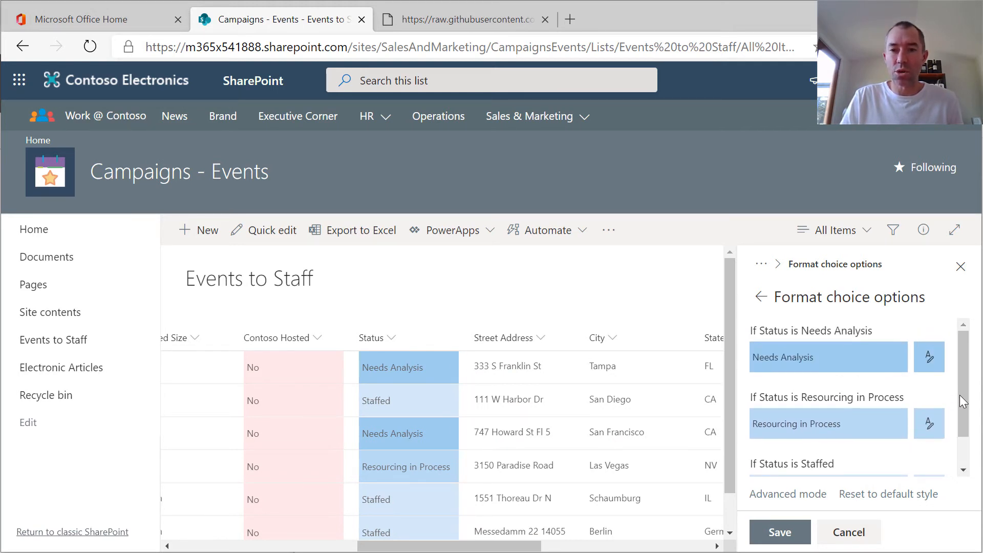
scroll(799, 370, "down", 2)
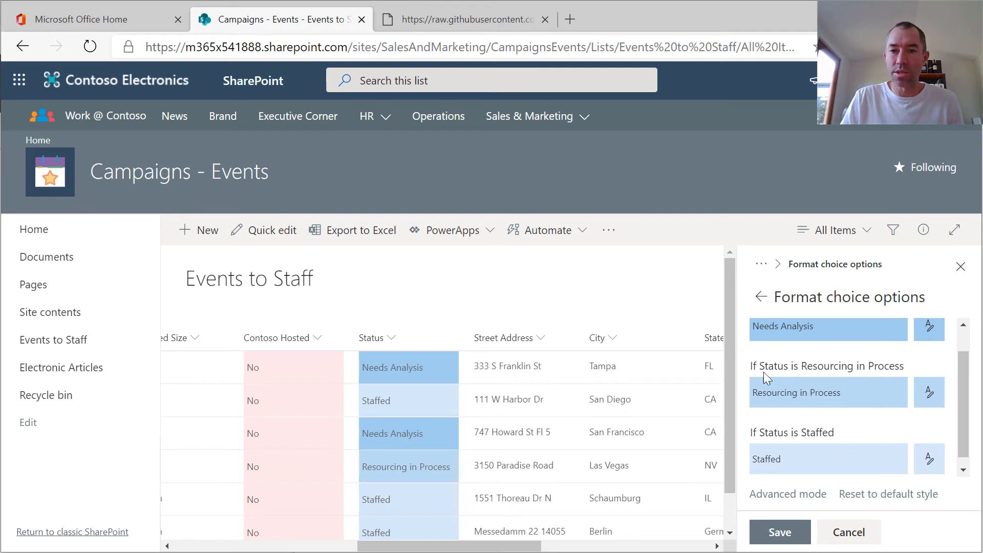
scroll(766, 379, "up", 2)
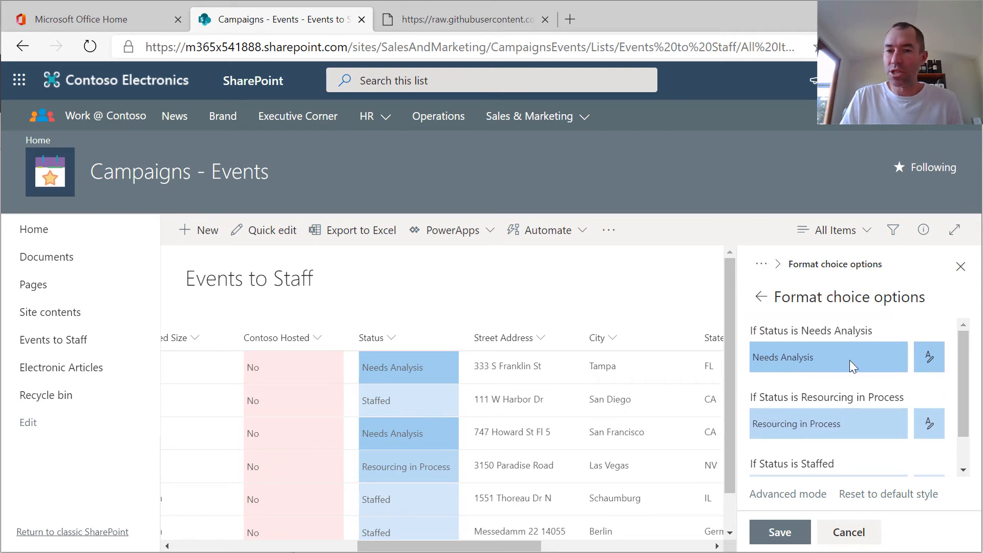
left_click(929, 357)
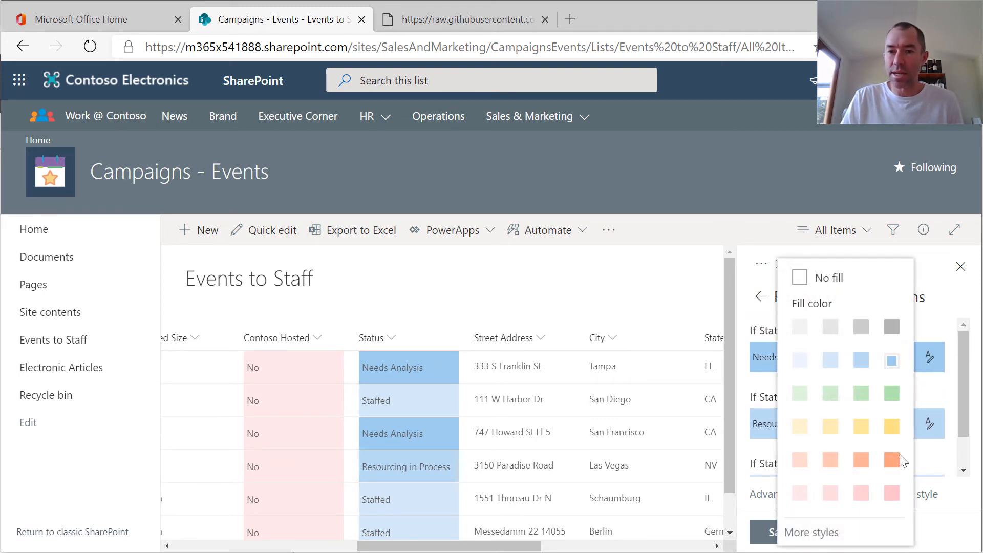
left_click(897, 460)
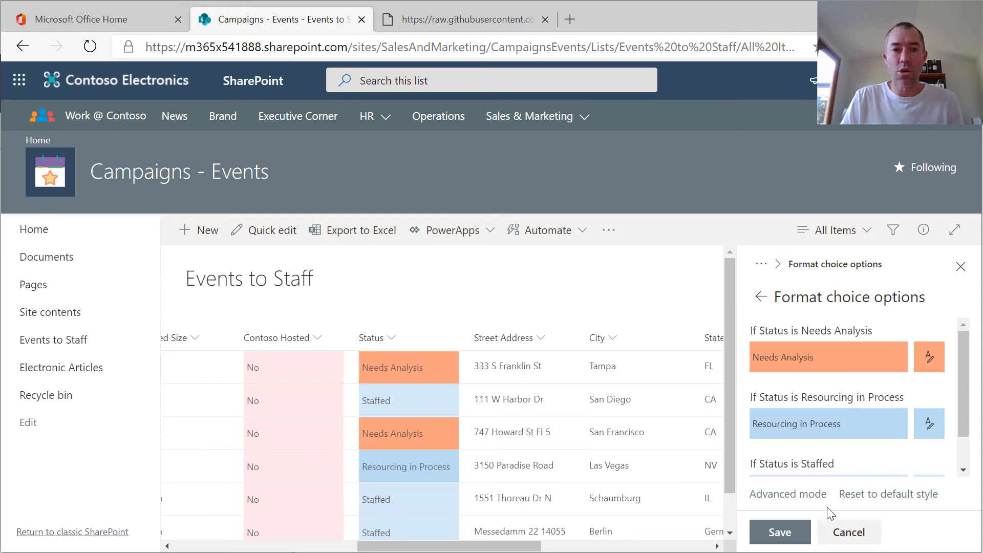
left_click(780, 533)
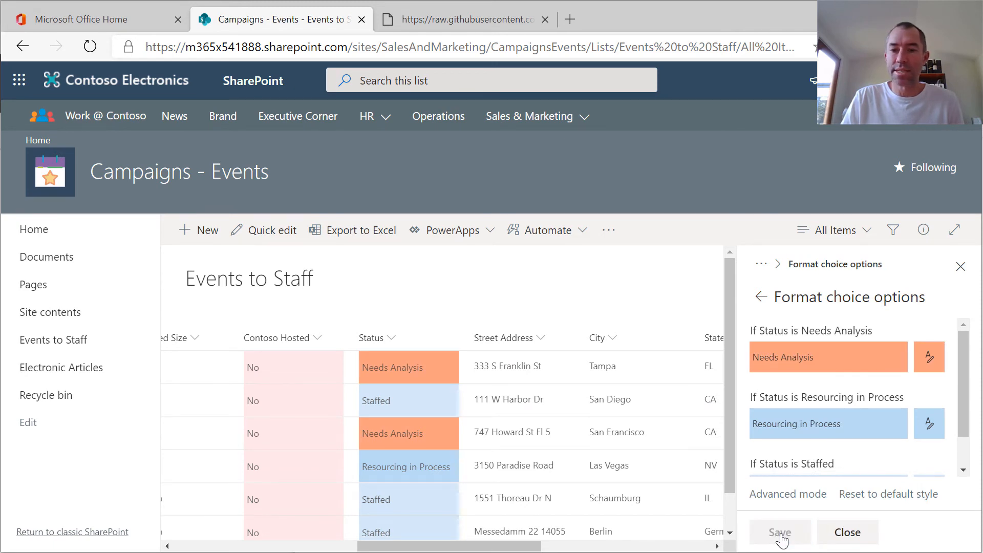
left_click(847, 533)
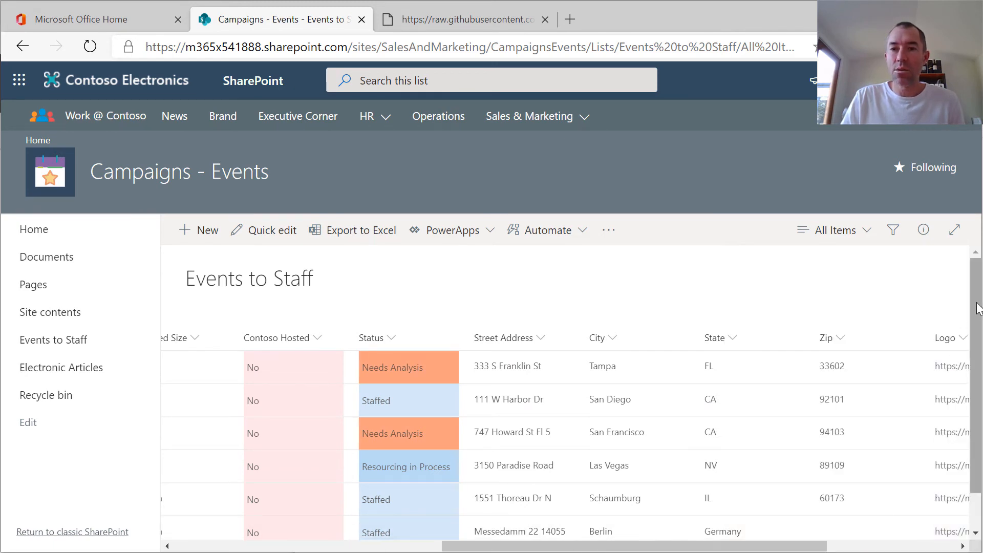
Open the details of the Tampa Home Show item and set Contoso Hosted to Yes
scroll(981, 386, "down", 1)
left_click_drag(767, 549, 630, 549)
scroll(498, 508, "up", 1)
scroll(614, 420, "down", 1)
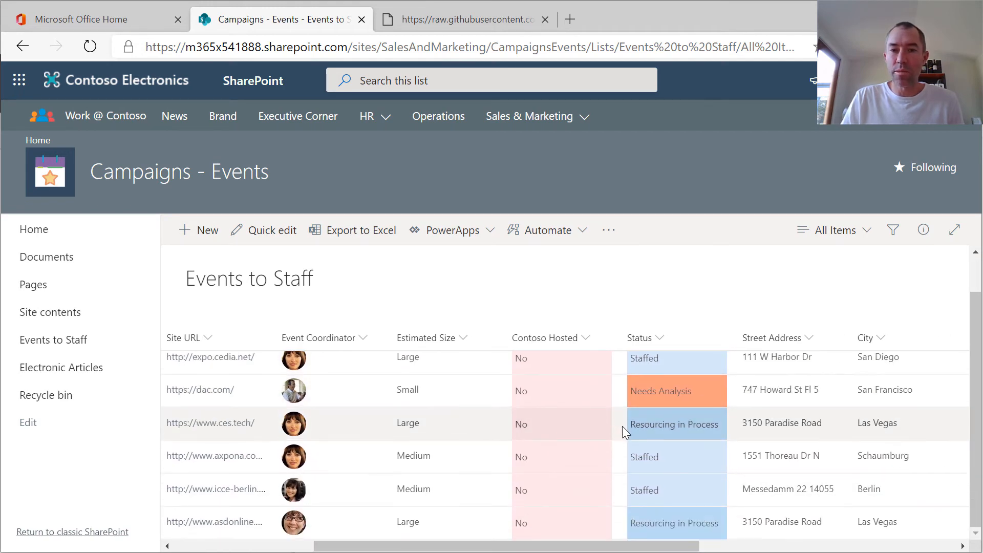
scroll(541, 435, "up", 1)
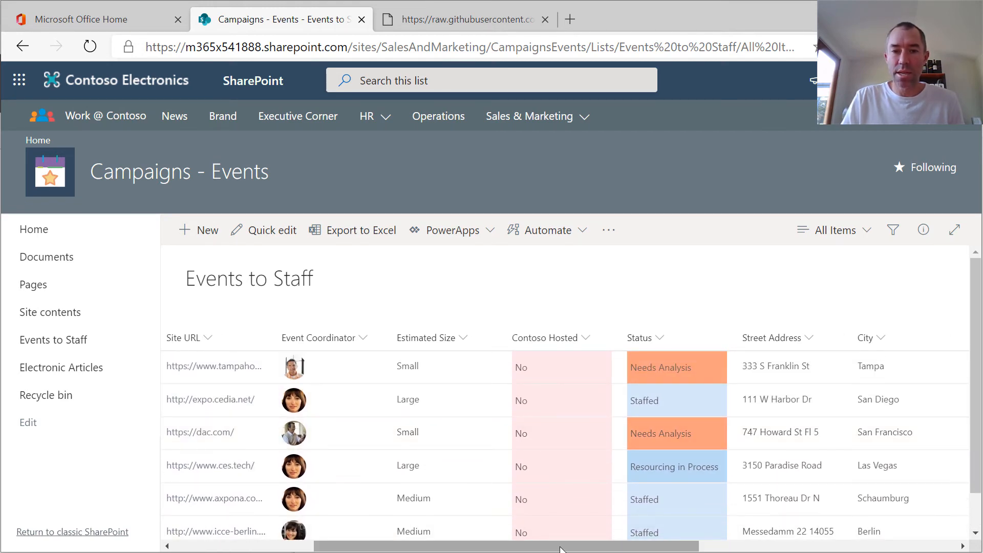
left_click_drag(561, 549, 420, 549)
left_click(204, 367)
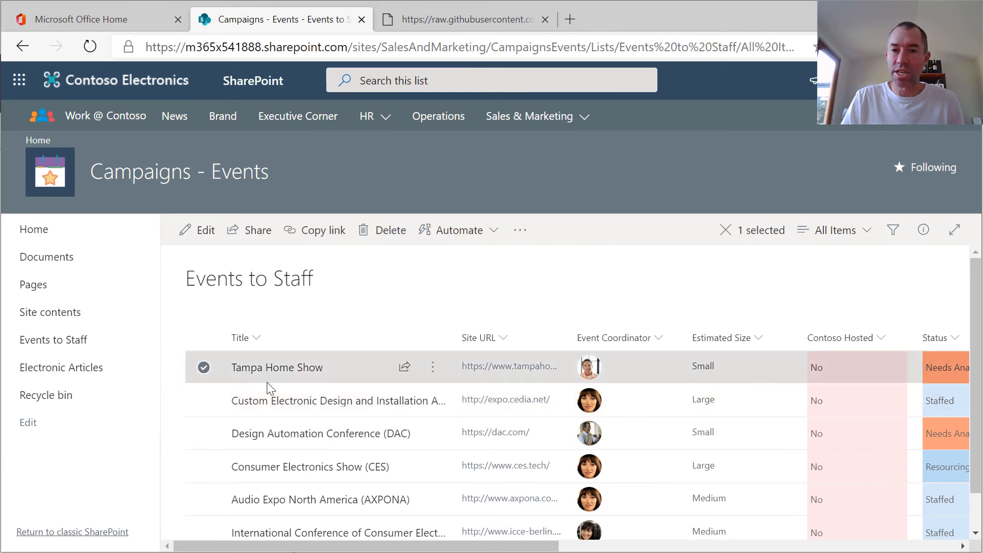
left_click(924, 230)
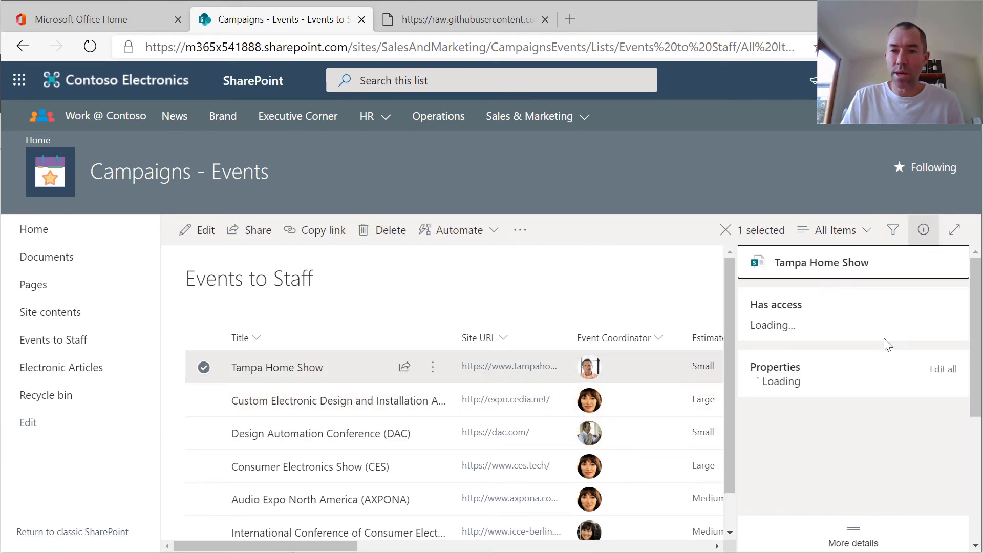
scroll(827, 402, "down", 3)
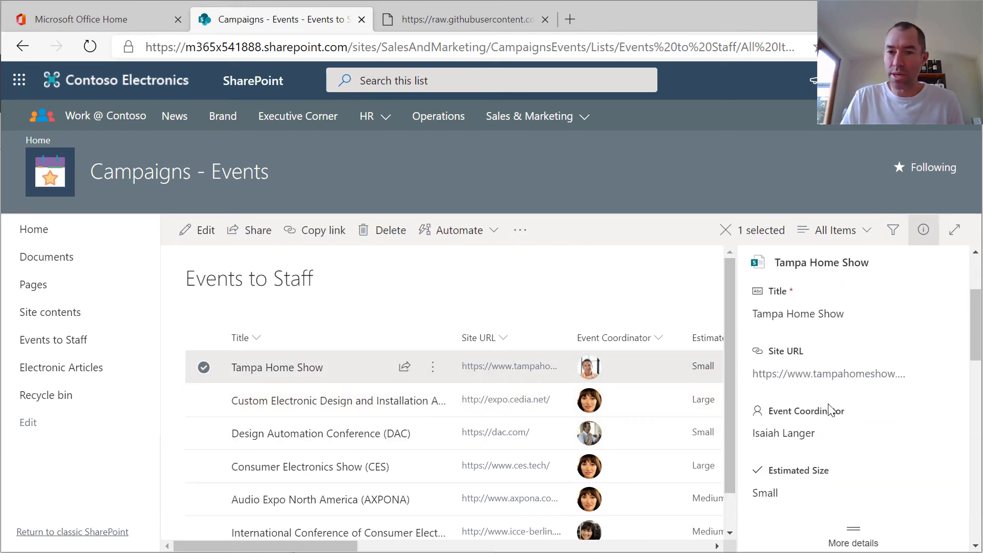
scroll(831, 409, "down", 3)
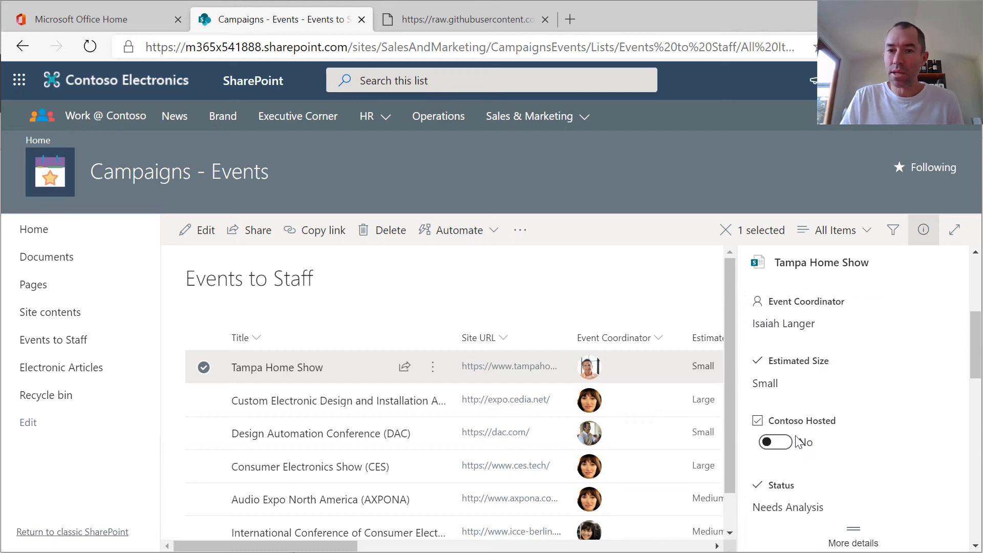
left_click(782, 442)
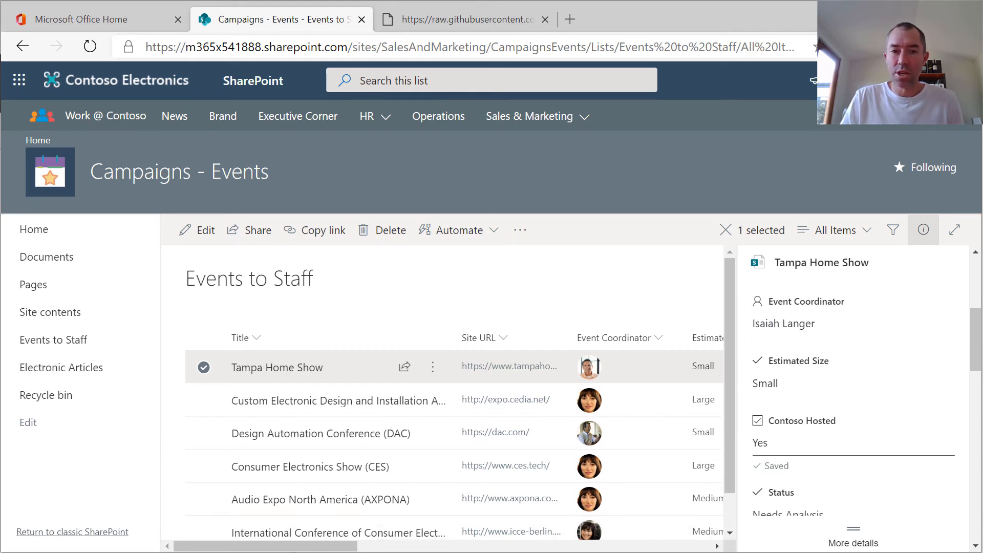
Check the item's Contoso Hosted formatting in the list, then close the details and deselect Tampa Home Show
left_click_drag(333, 547, 477, 547)
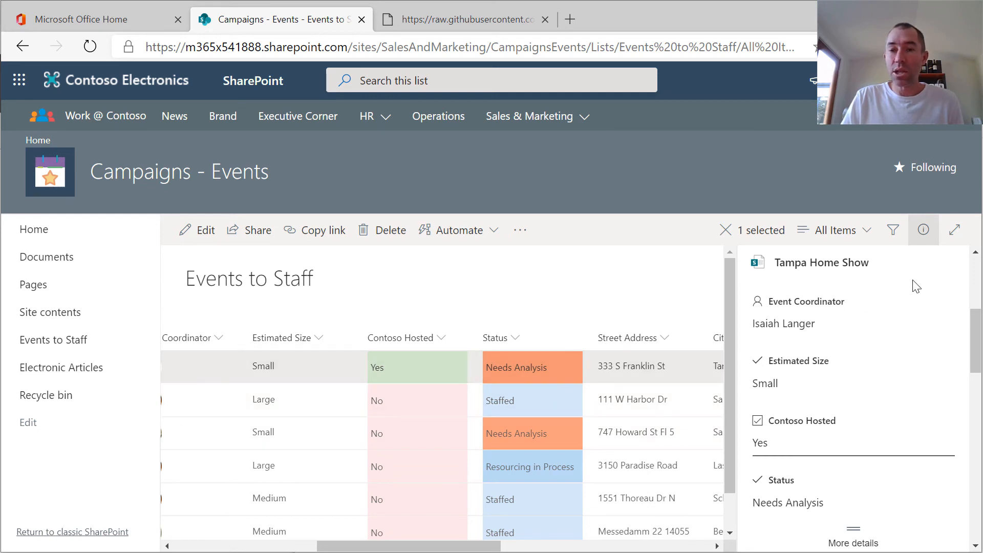
left_click(924, 229)
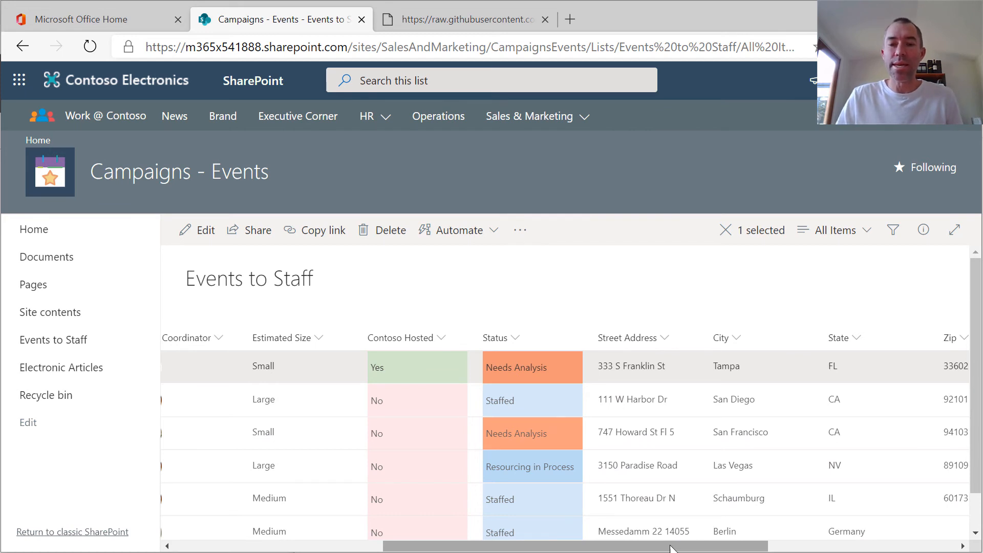
left_click_drag(671, 547, 294, 552)
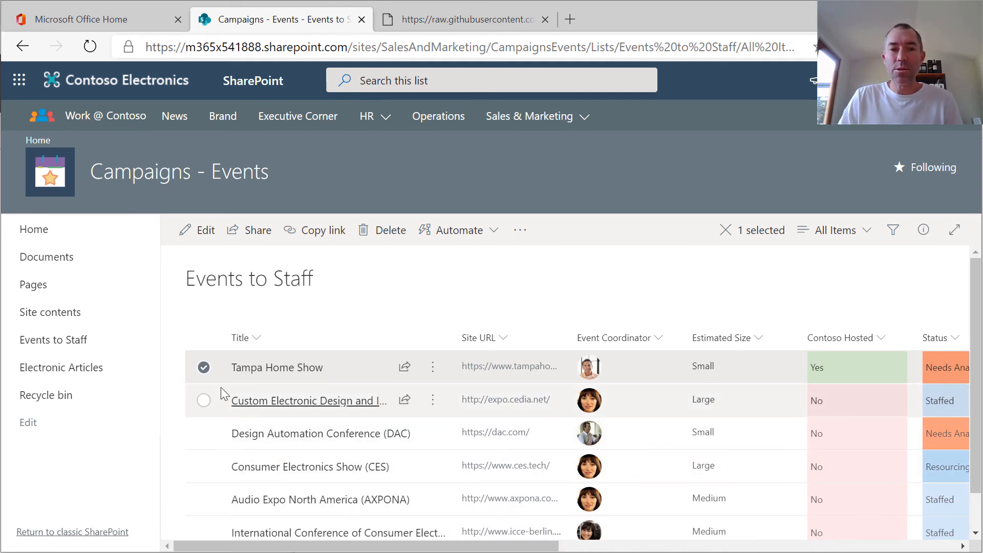
left_click(203, 368)
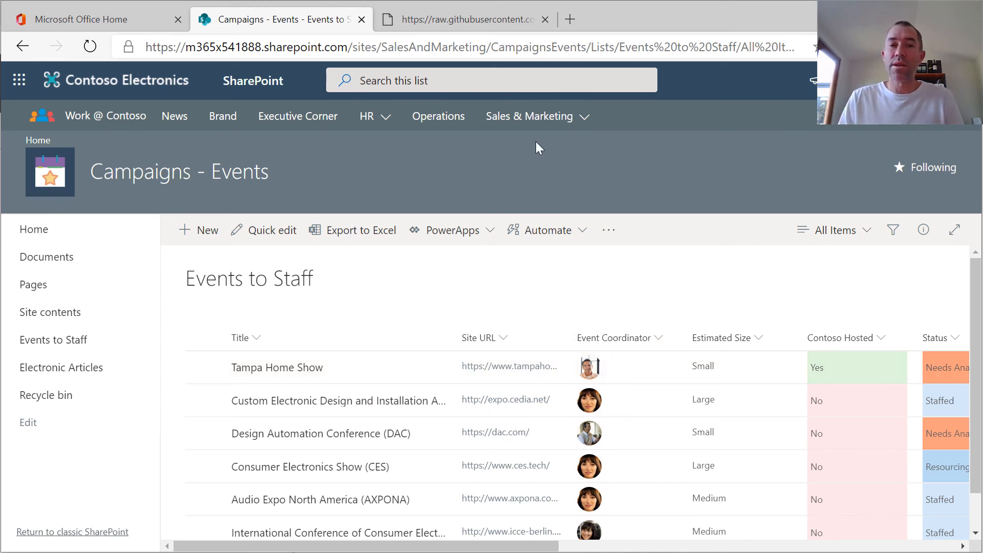
Switch to the GitHub sample and return from the raw JSON to the person-roundimage-format.json file page
left_click(507, 21)
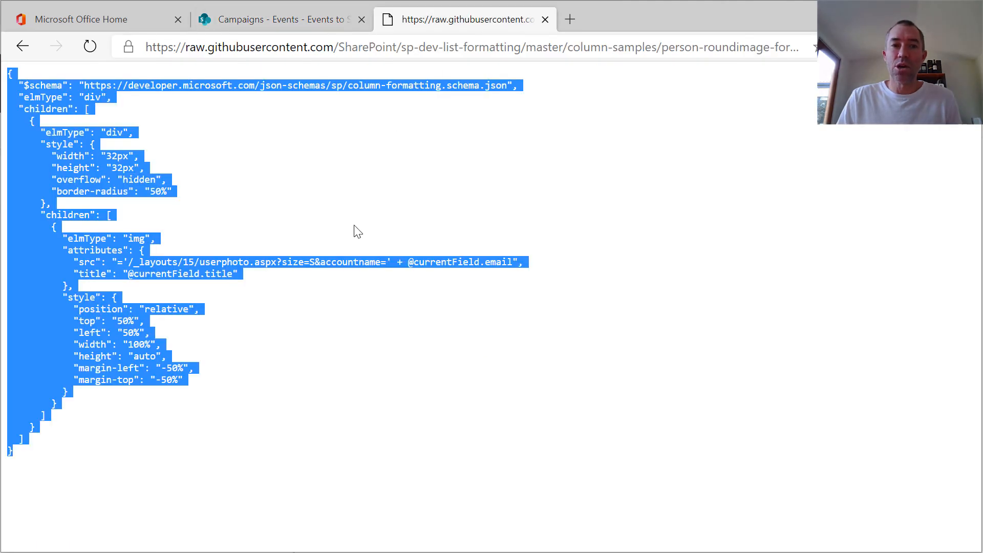
left_click(22, 46)
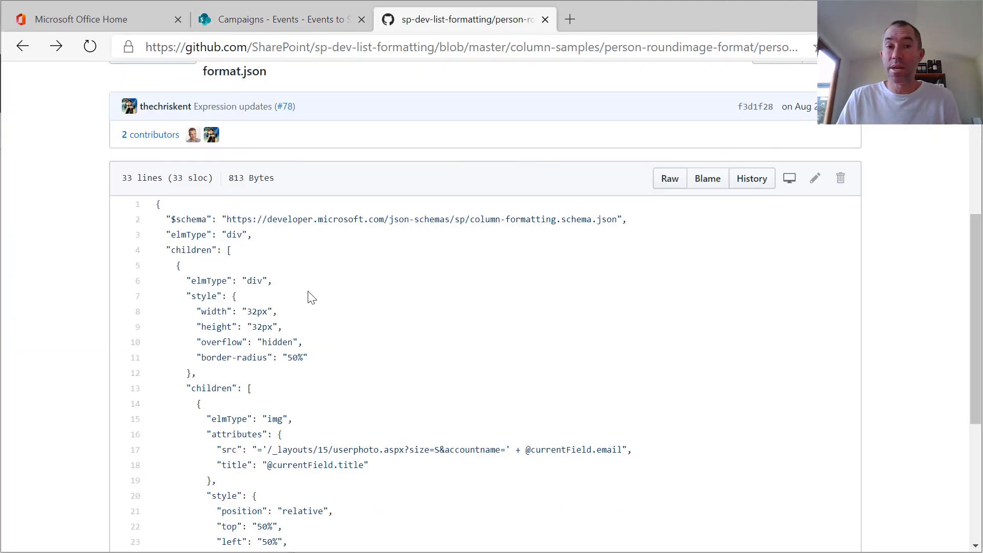
scroll(318, 310, "up", 6)
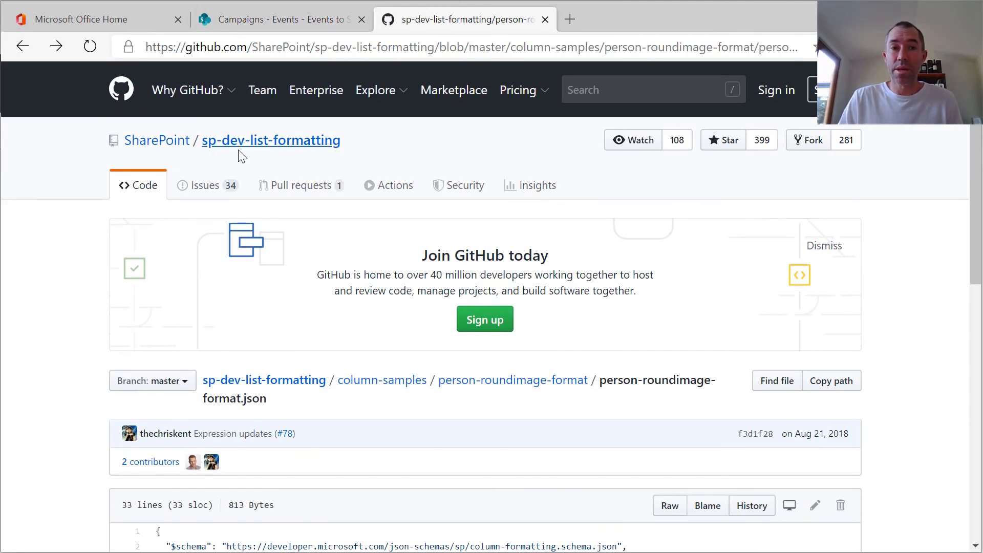